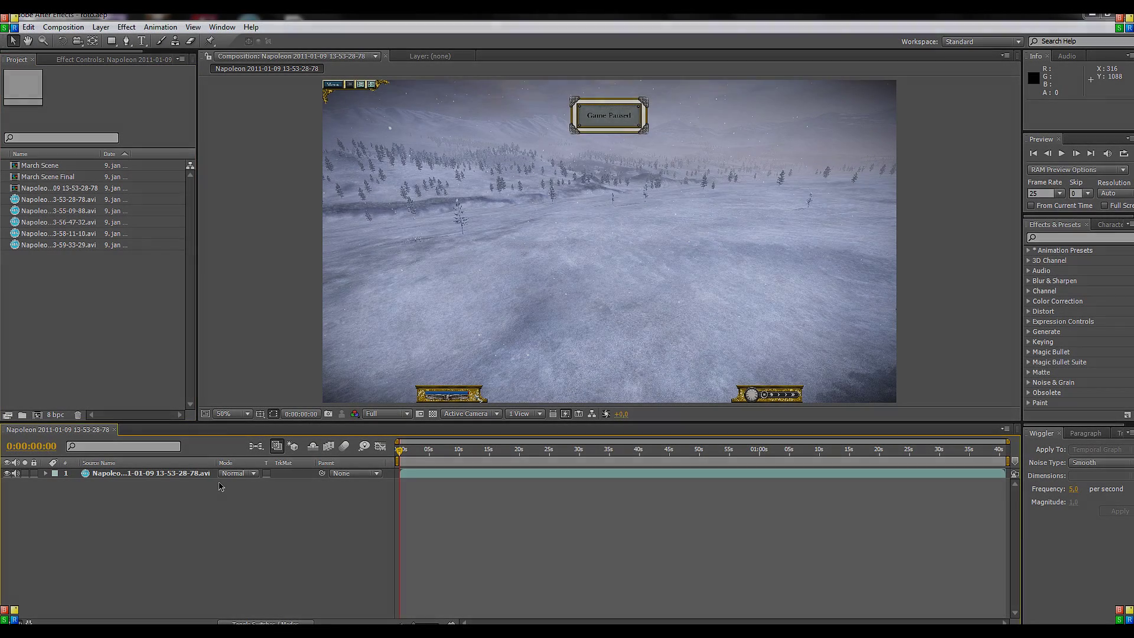
Scrub the Napoleon footage to the first frame after the 'Game Paused' opening, 0:00:02:27
drag(401, 450, 430, 451)
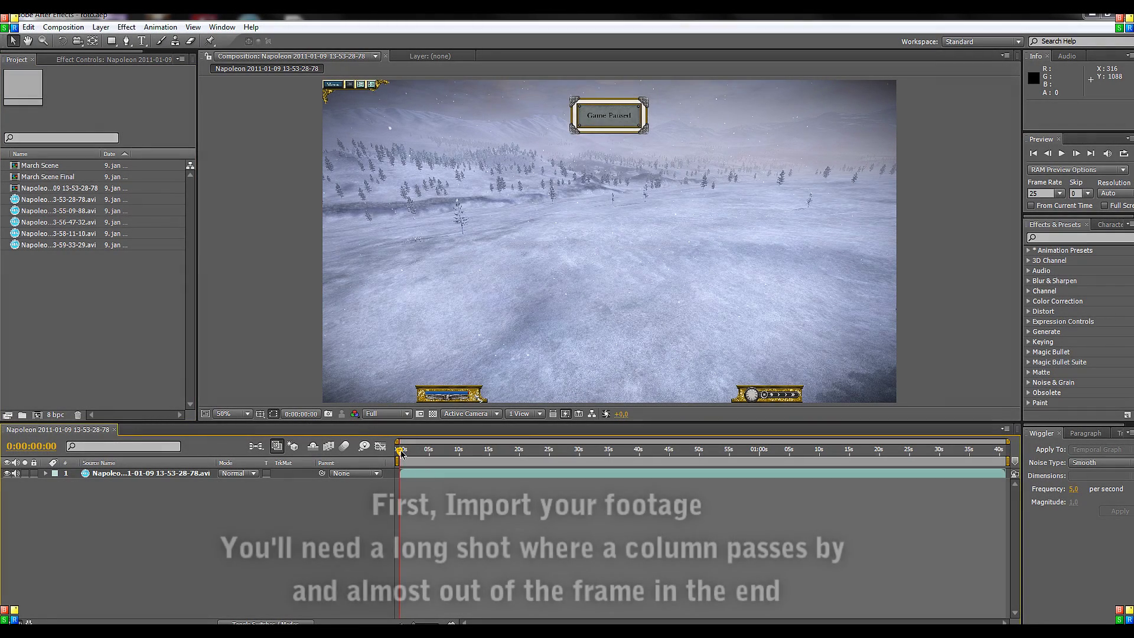
mouse_move(564, 447)
mouse_down()
mouse_move(581, 449)
mouse_move(319, 428)
mouse_up()
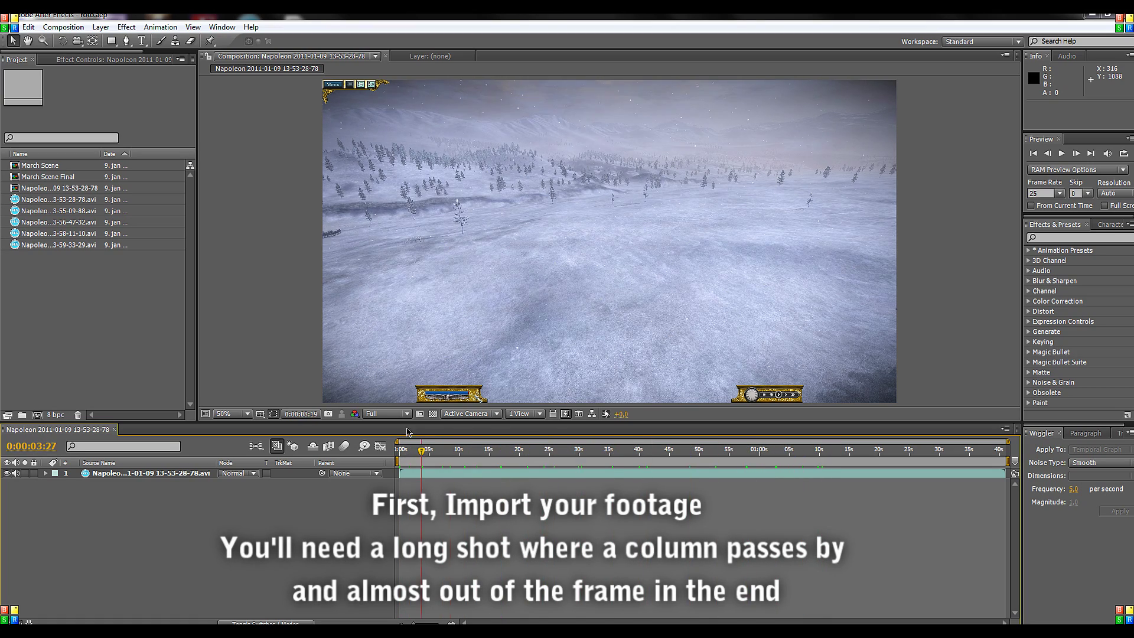
double_click(169, 474)
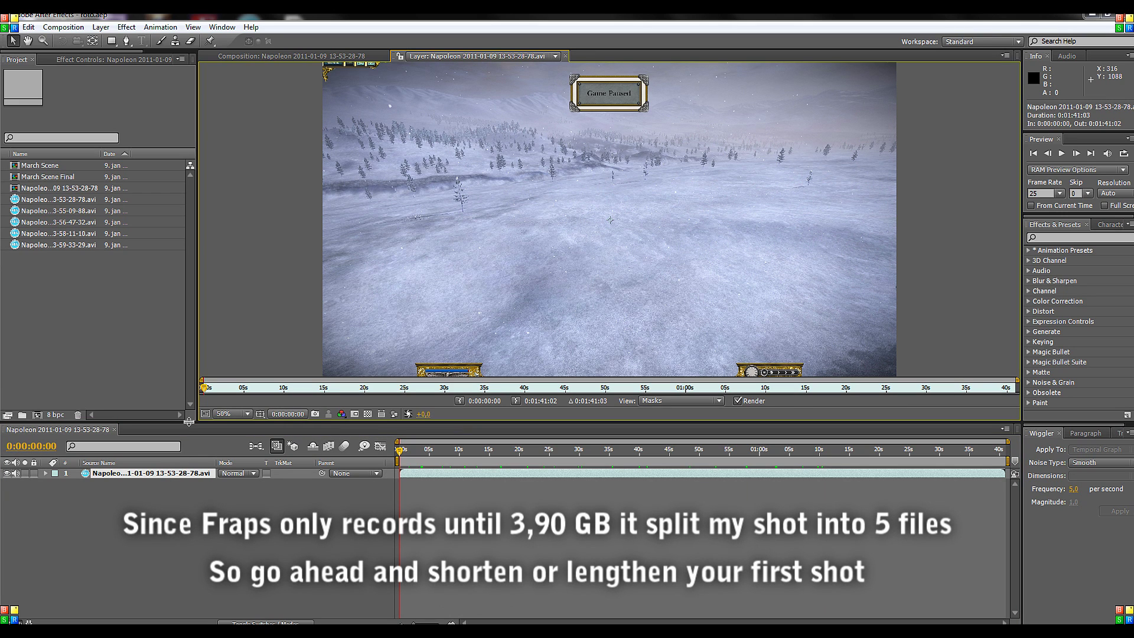
drag(205, 391, 230, 393)
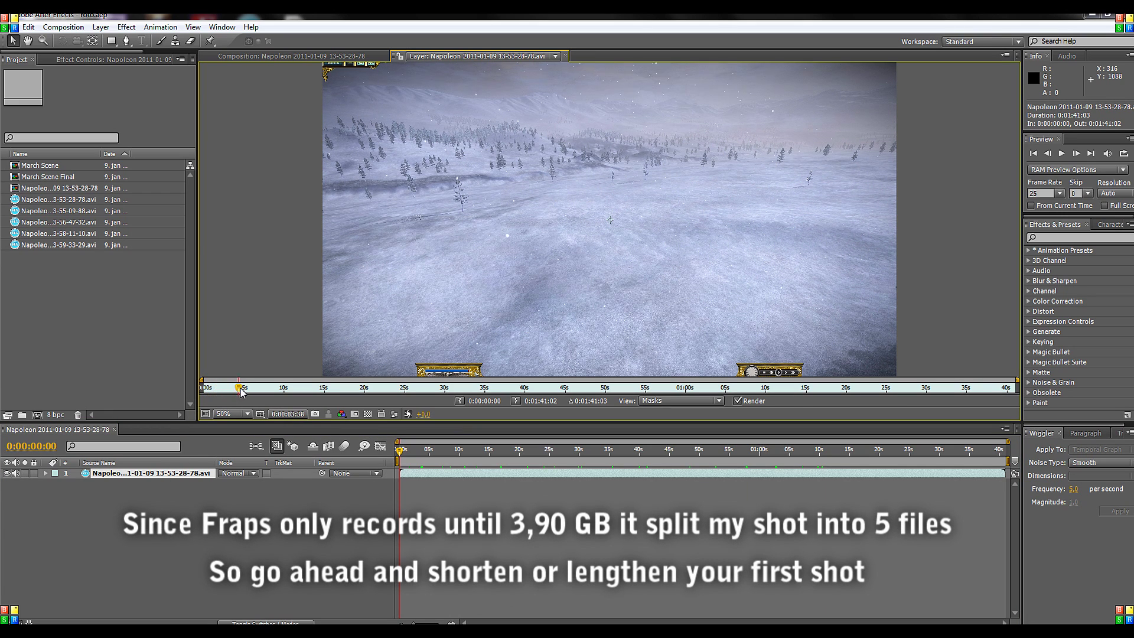
Set the first clip's in point at 0:00:02:27 and preview the marching columns in the composition
click(459, 400)
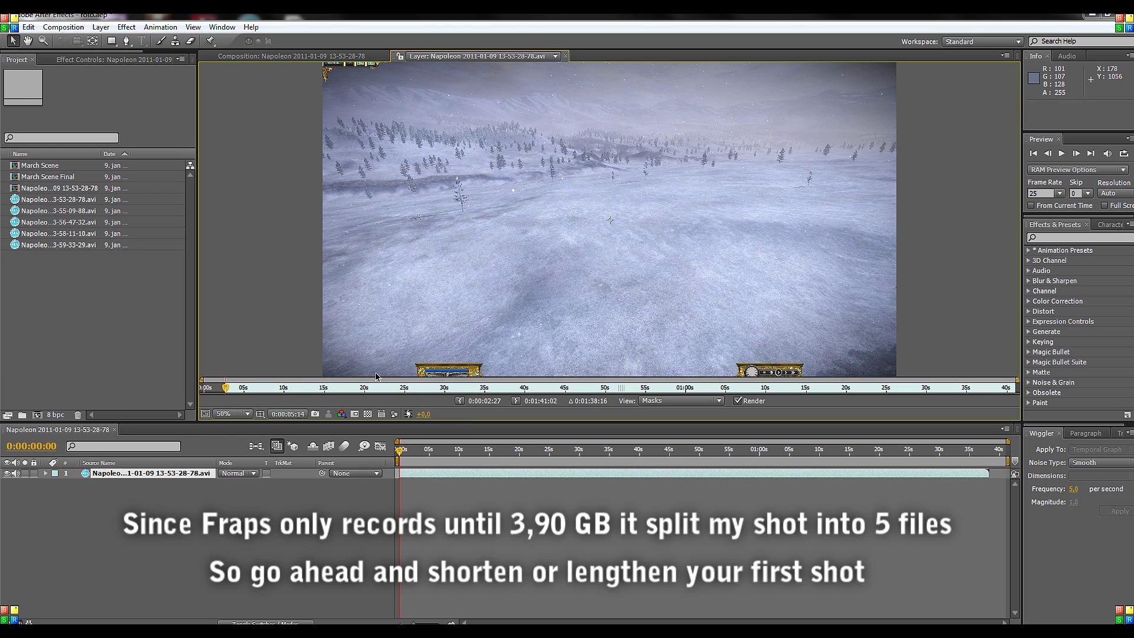
click(288, 56)
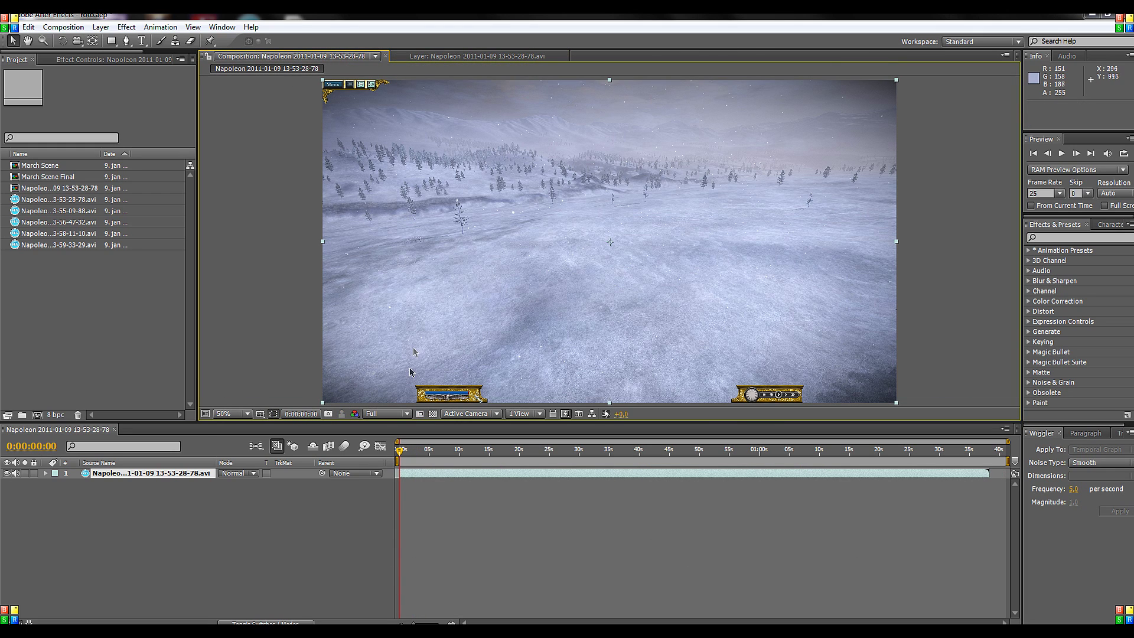
mouse_move(404, 452)
mouse_down()
mouse_move(899, 447)
mouse_move(718, 425)
mouse_up()
Lengthen the Napoleon composition so the timeline runs past 4:30, zoomed out to show it all
key(ctrl+k)
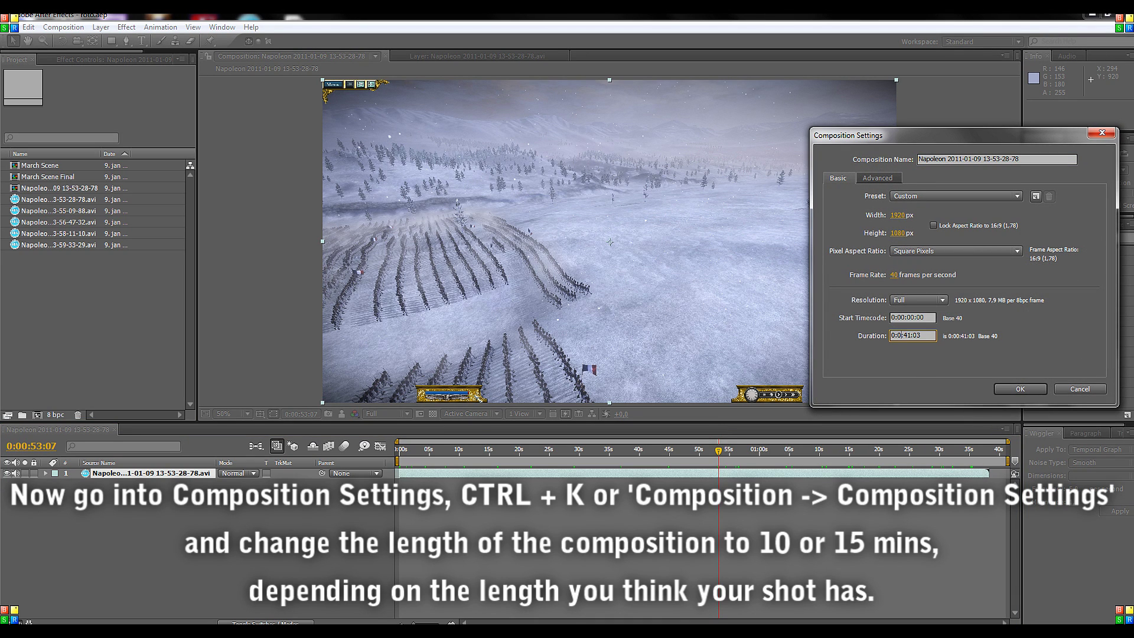
key(Return)
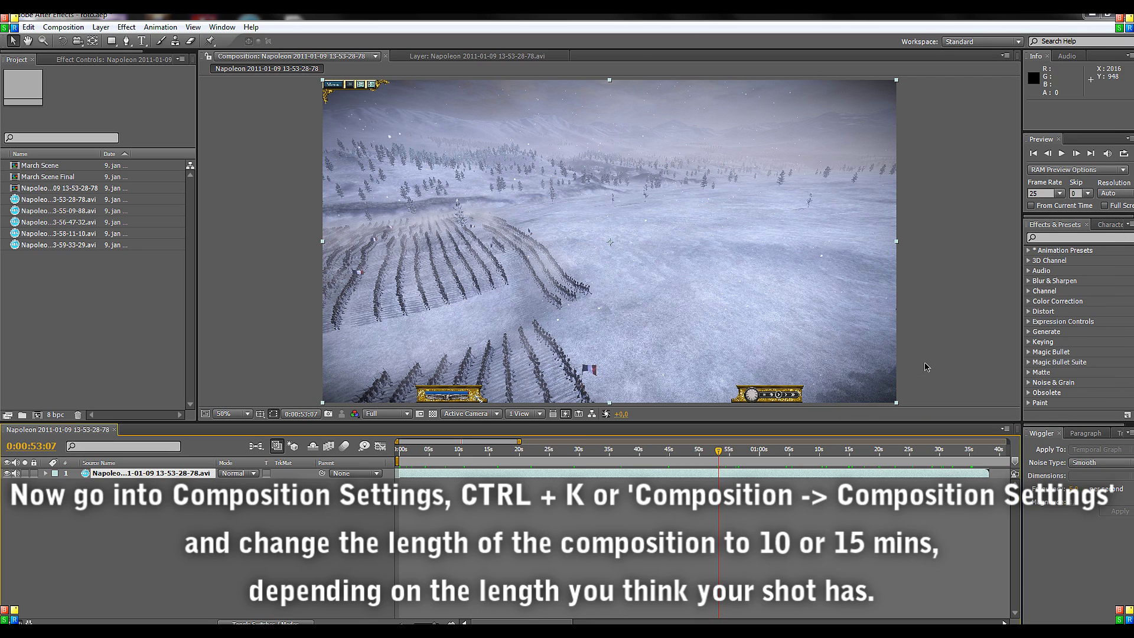
drag(521, 445, 1045, 436)
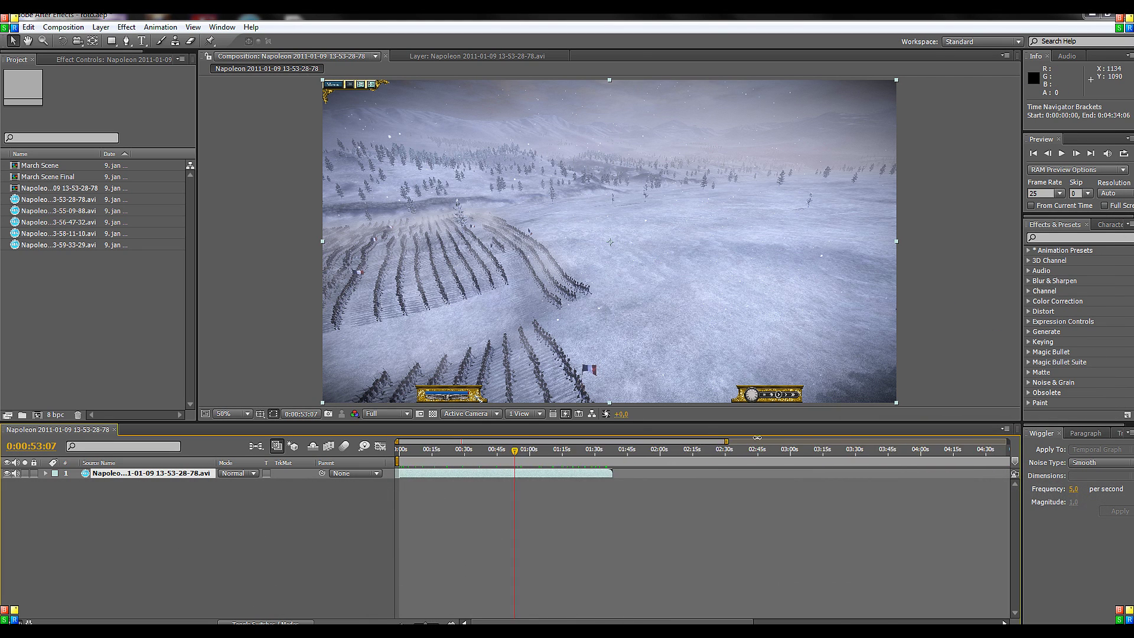
Place the second and third Napoleon clips end to end after the first clip
drag(466, 458, 513, 450)
mouse_move(62, 216)
mouse_down()
mouse_move(547, 485)
mouse_move(522, 486)
mouse_move(528, 452)
mouse_move(625, 458)
mouse_up()
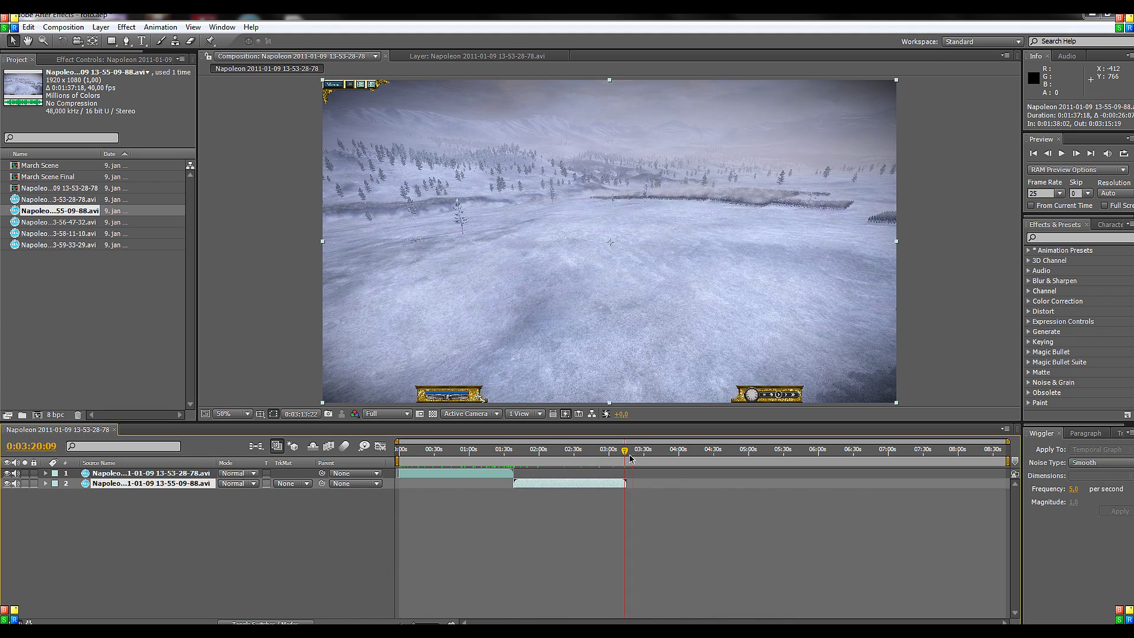
drag(624, 456, 623, 456)
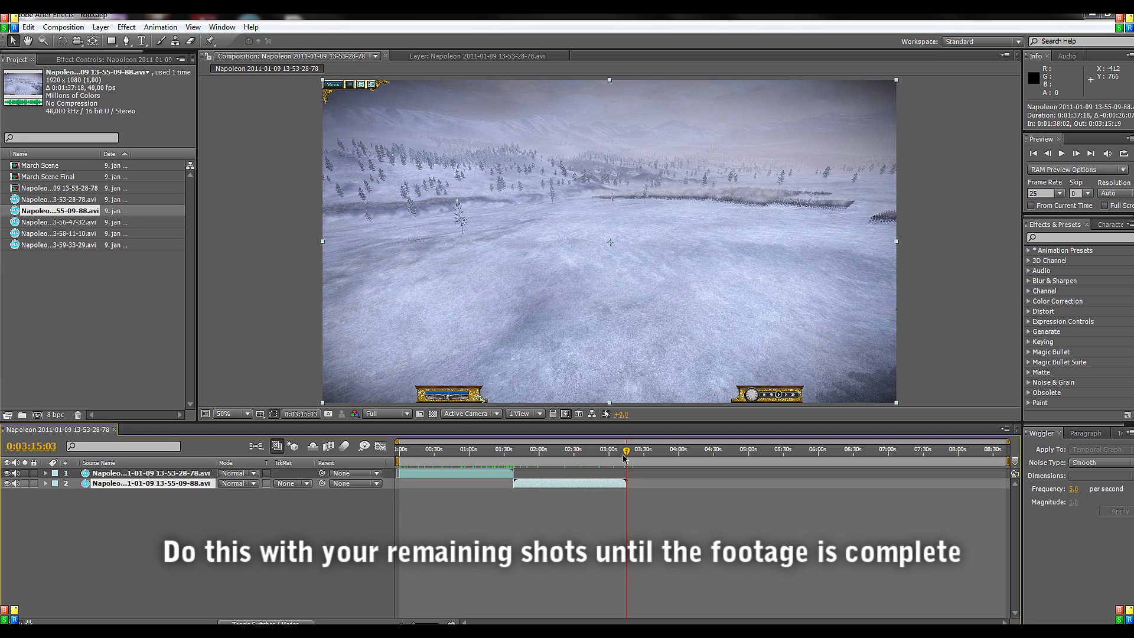
mouse_move(59, 222)
mouse_down()
mouse_move(576, 479)
mouse_move(629, 491)
mouse_up()
key(o)
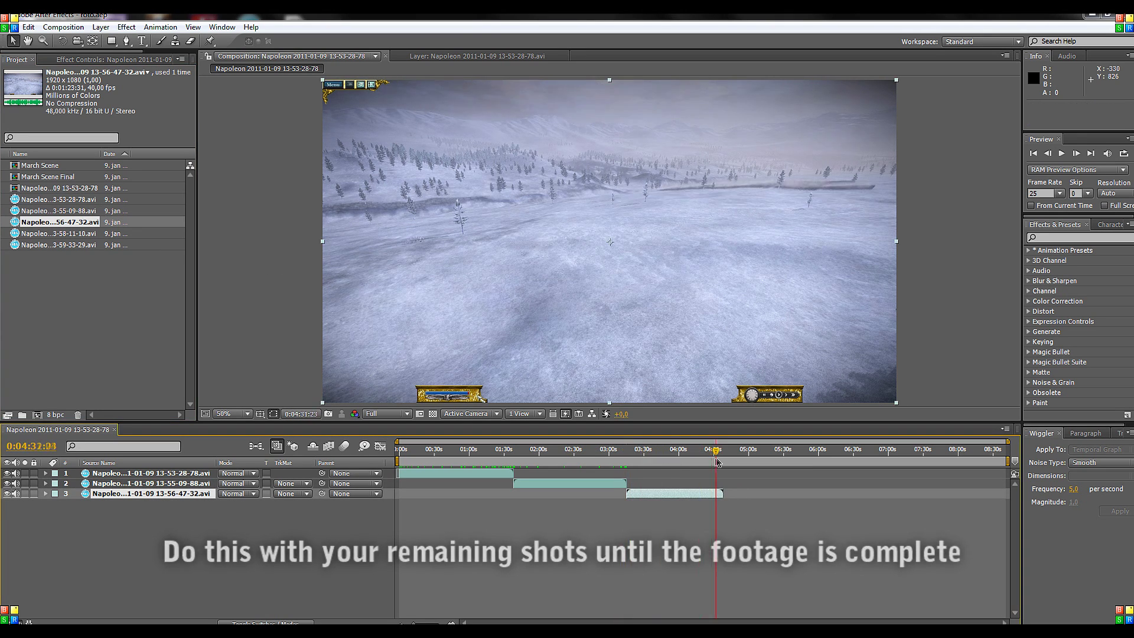
Add the fourth and fifth clips in sequence and review the last clip, ending near 7:20
drag(59, 234, 768, 504)
key(o)
mouse_move(59, 245)
mouse_down()
mouse_move(133, 285)
mouse_move(818, 513)
mouse_up()
key(o)
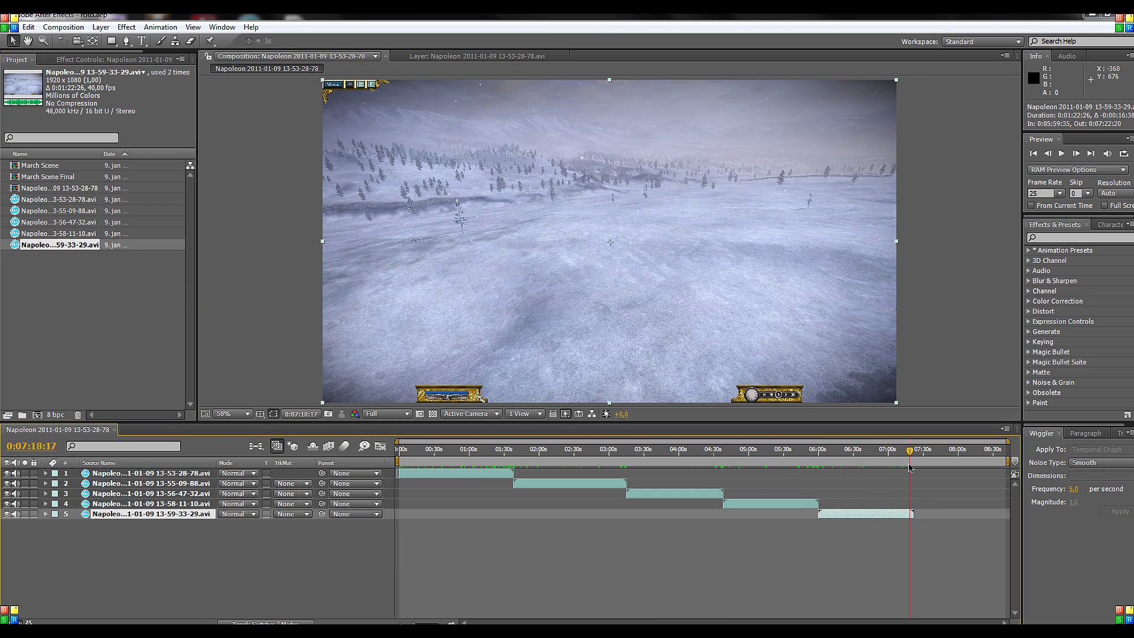
drag(836, 461, 892, 467)
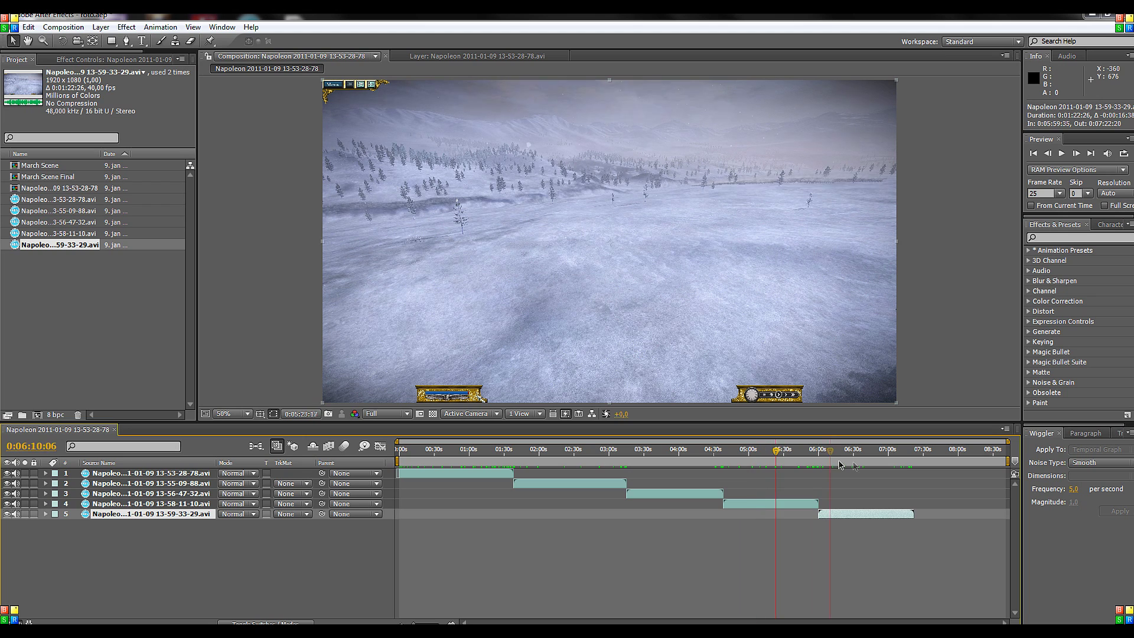
drag(792, 457, 781, 454)
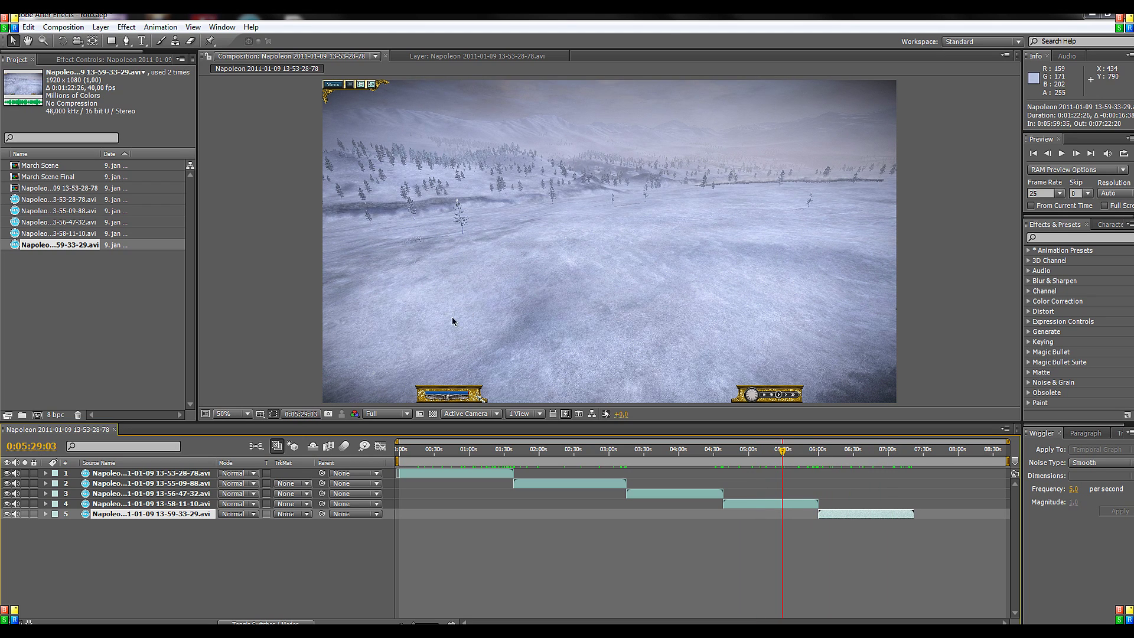
Shorten the composition duration to about 0:07:41:03 and end the work area at the fifth clip
click(69, 27)
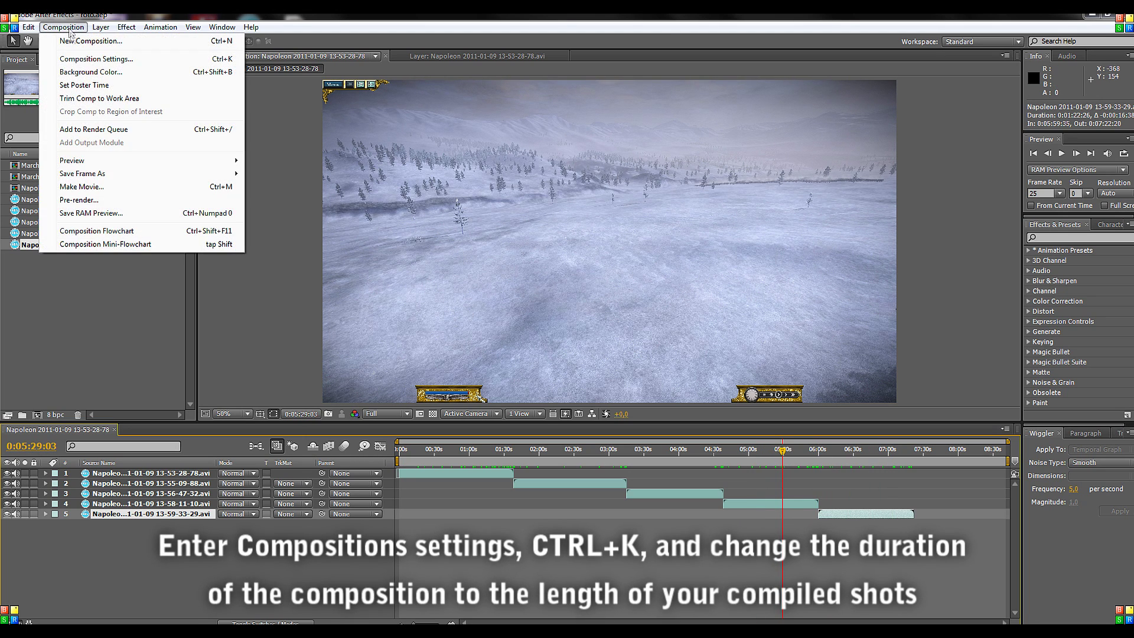
click(80, 64)
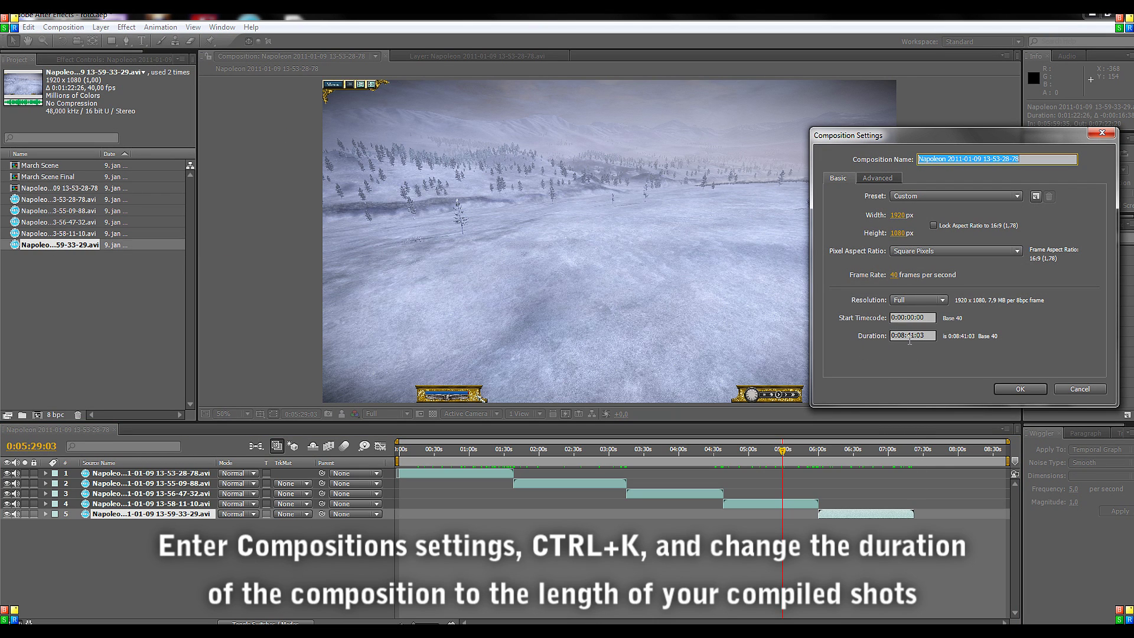
click(907, 335)
key(BackSpace)
text(3)
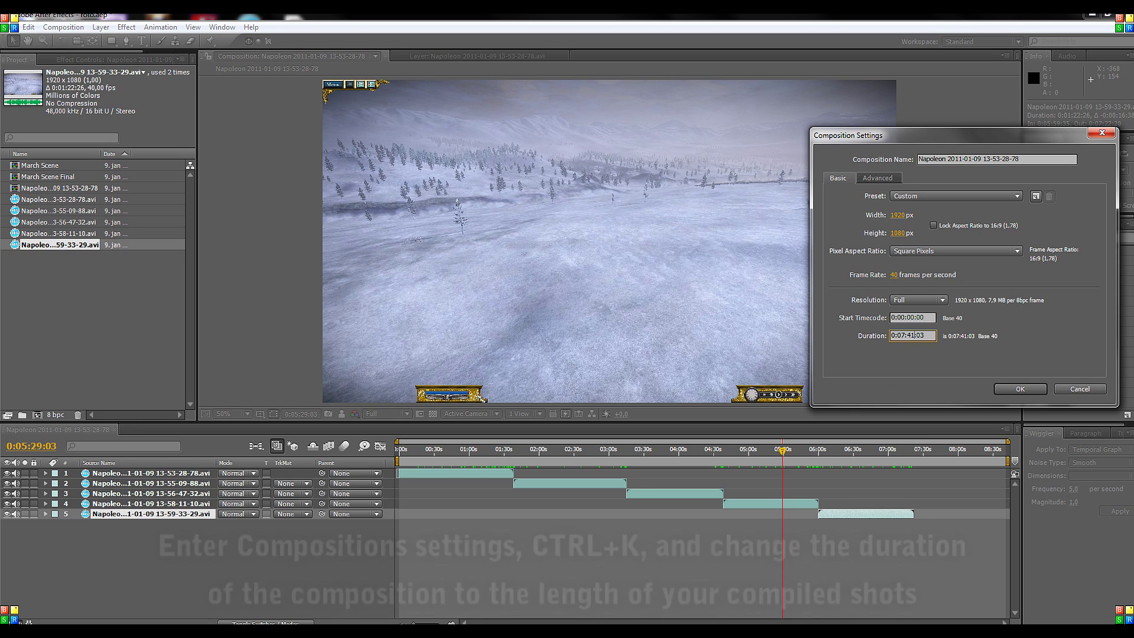
text(5)
key(Return)
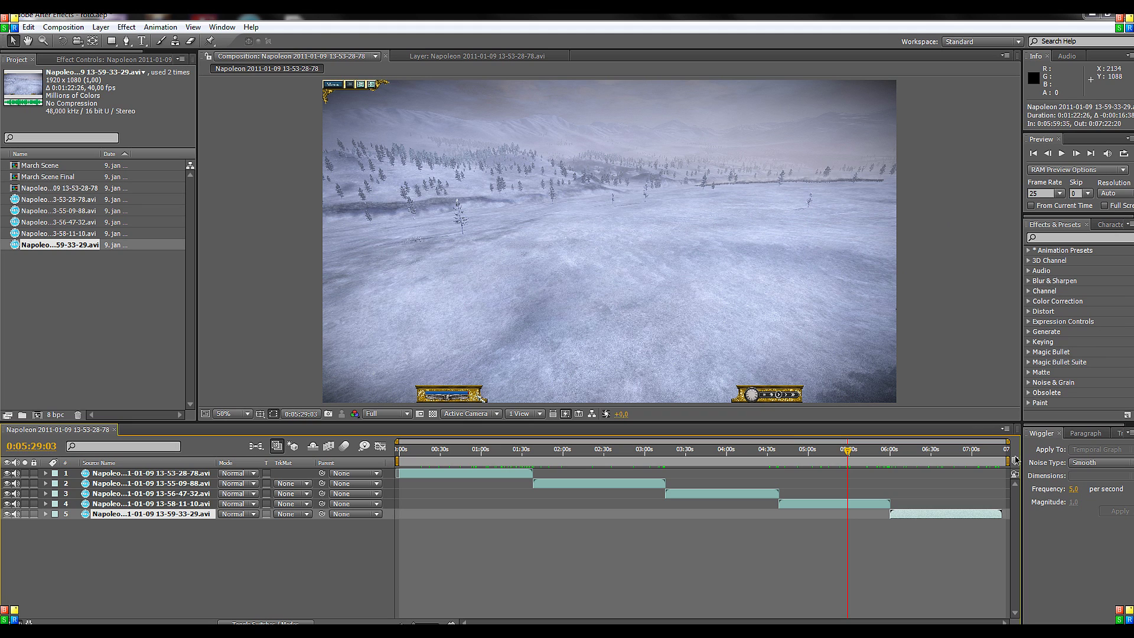
drag(1007, 461, 465, 452)
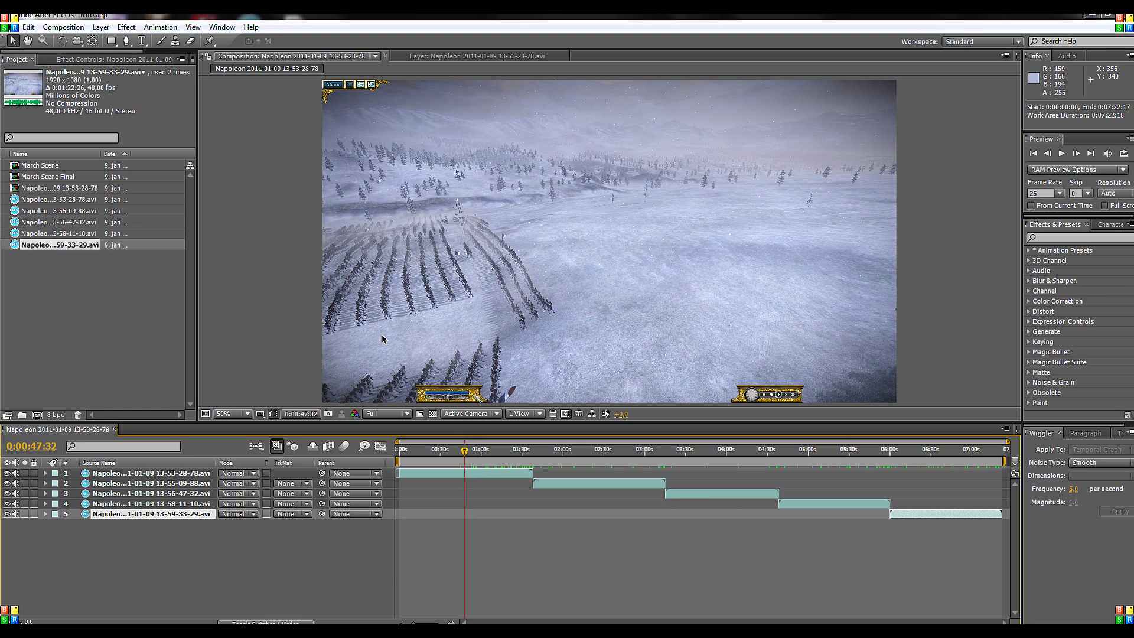
Pre-compose all five clip layers into one nested comp named 'March Scene Tutorial'
click(211, 536)
key(ctrl+a)
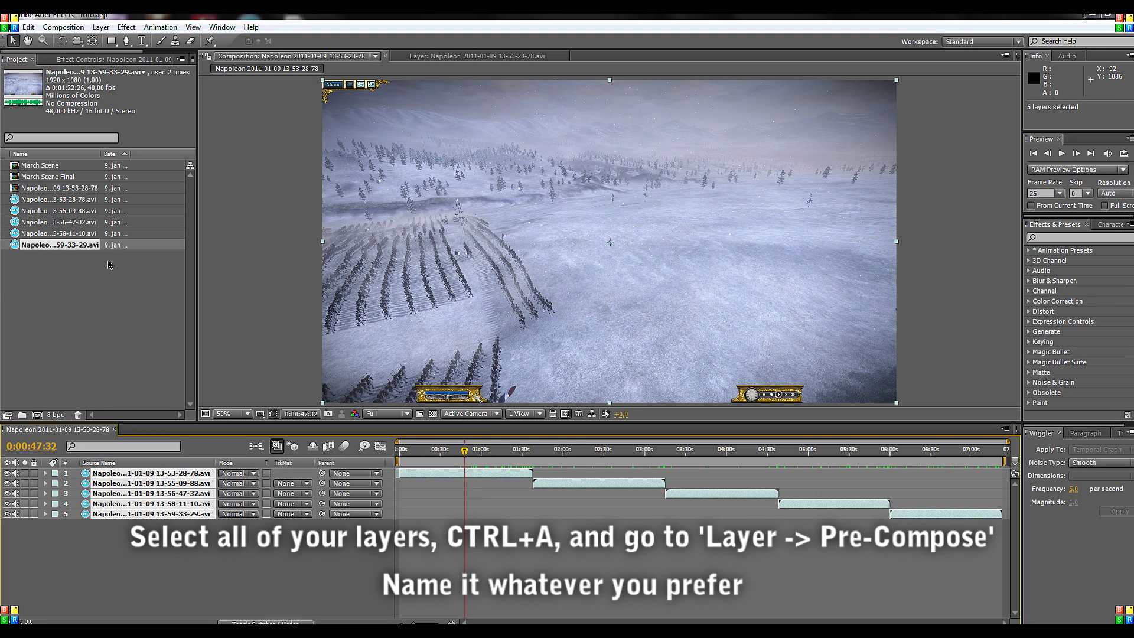
click(101, 27)
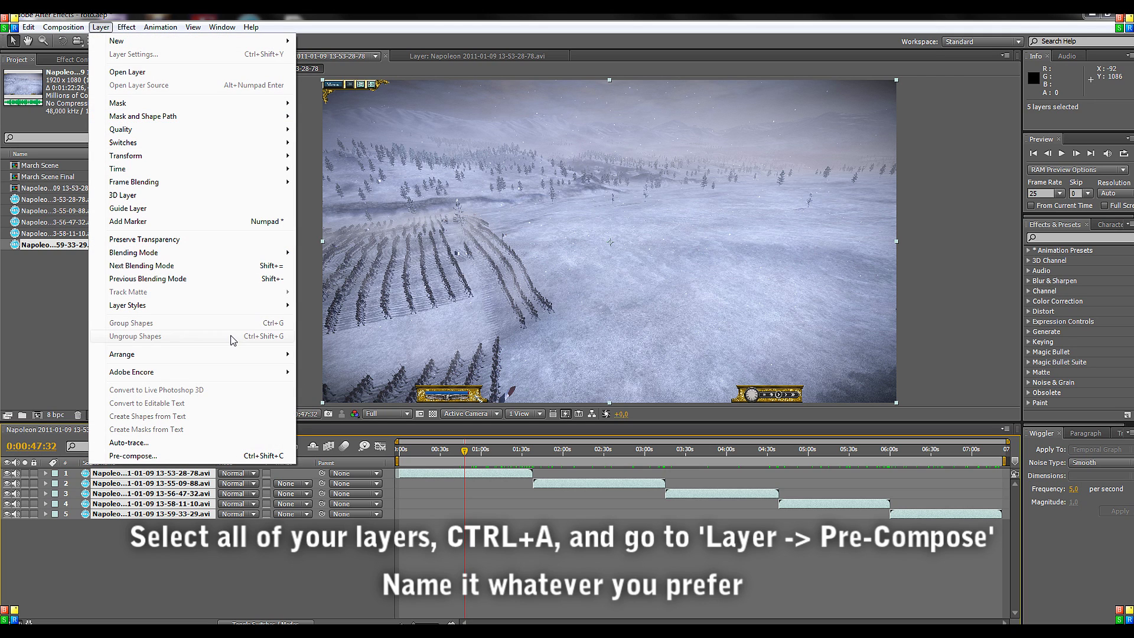
click(243, 456)
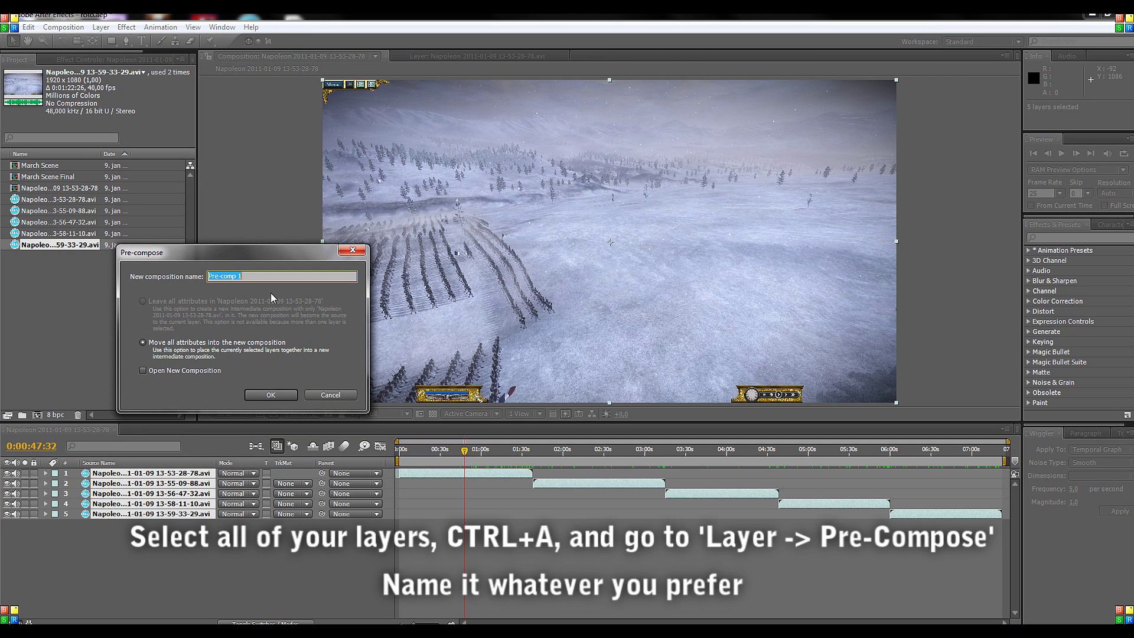
text(Marc)
text(h Scene Tu)
text(torial)
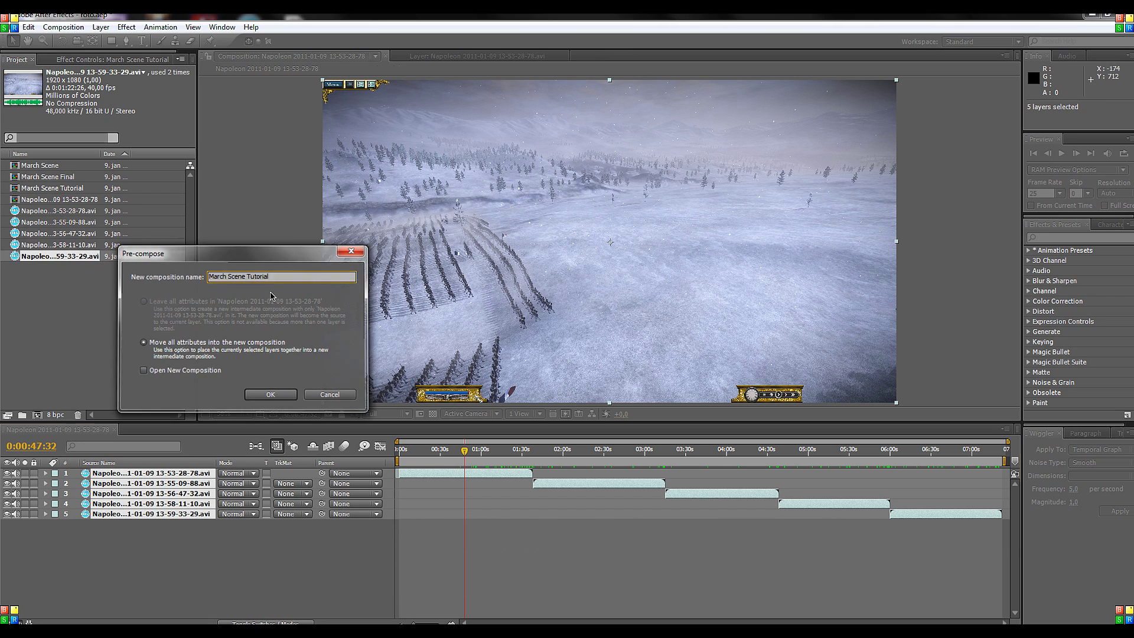
key(Return)
click(135, 311)
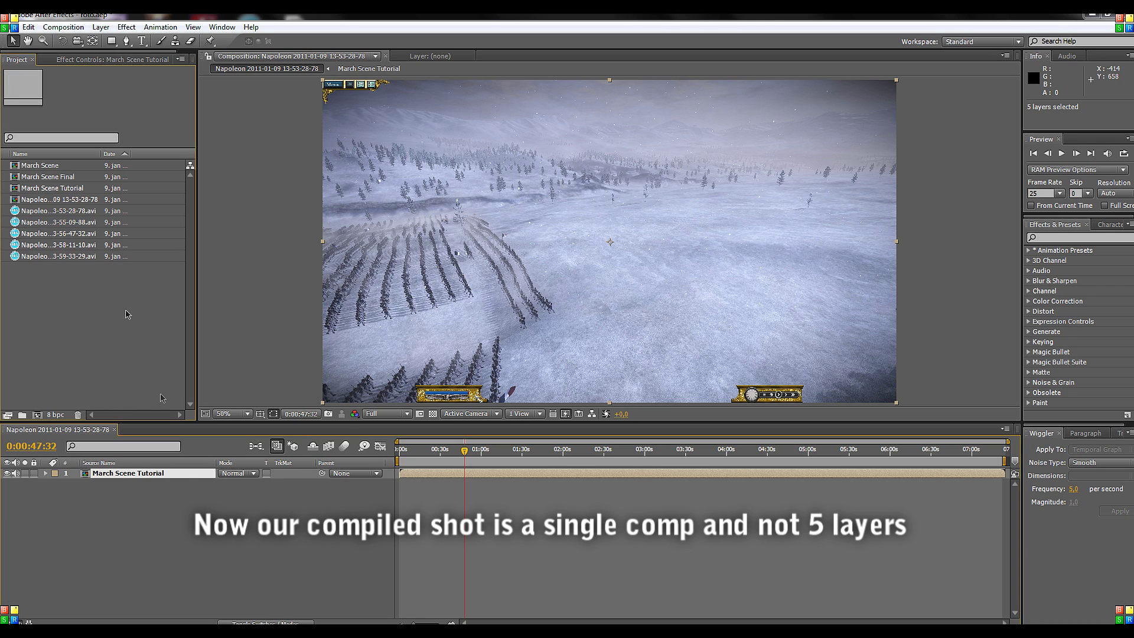
Select the March Scene Tutorial layer, activate the Pen tool, and duplicate the layer
click(184, 478)
mouse_move(472, 450)
mouse_down()
mouse_move(461, 451)
mouse_move(535, 453)
mouse_up()
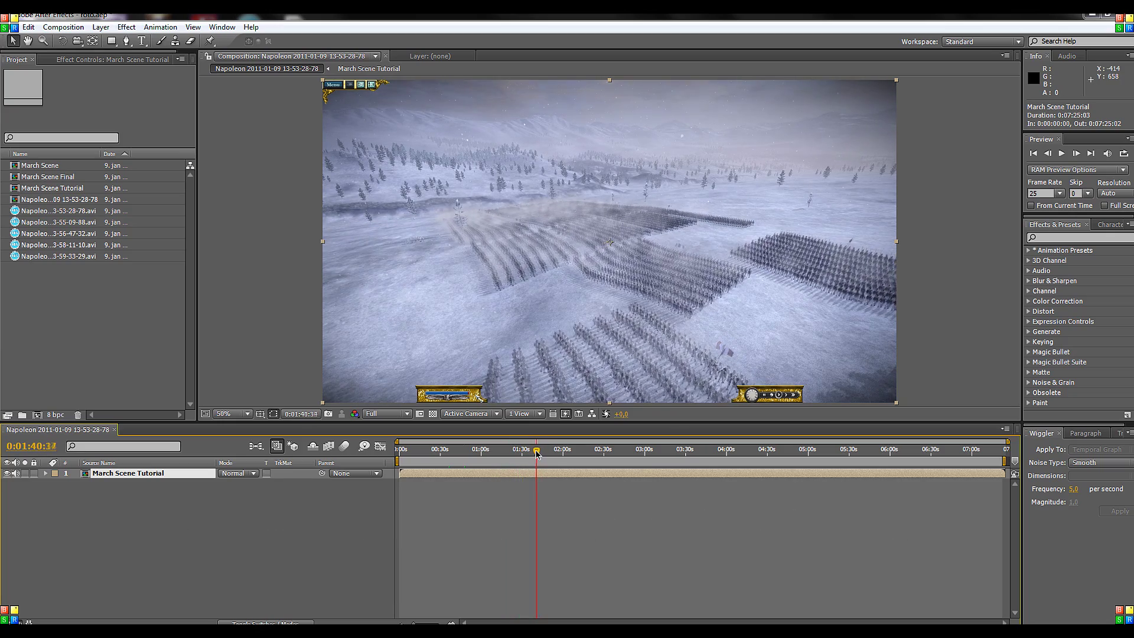
click(128, 41)
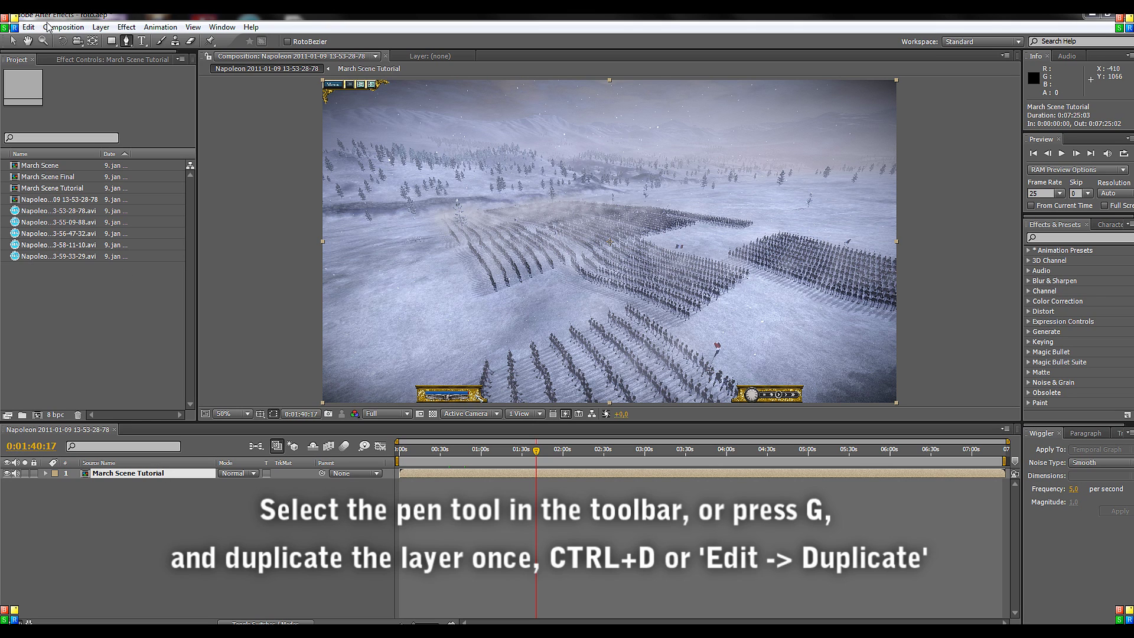
click(29, 27)
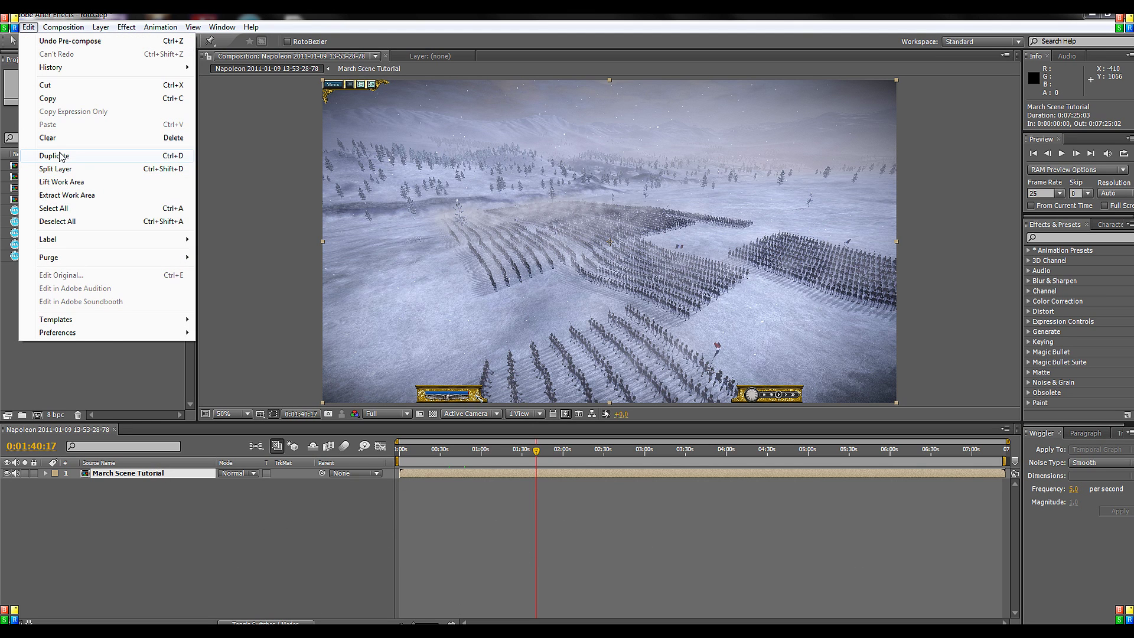
click(60, 155)
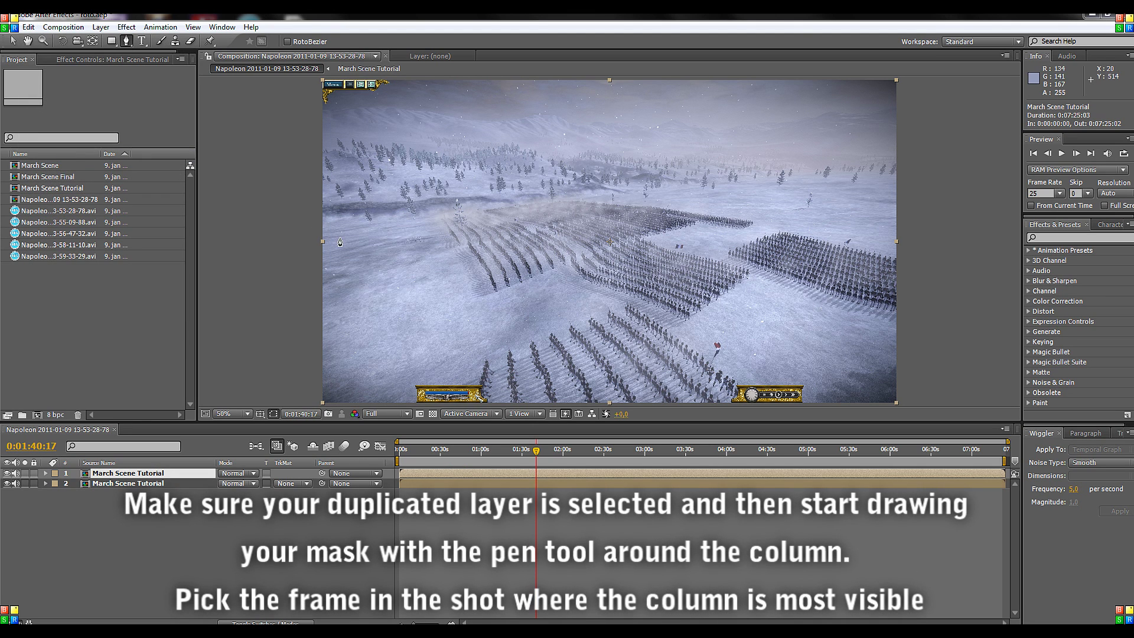
Pan around the marching column while tracing a mask outline on the top layer
drag(511, 287, 507, 241)
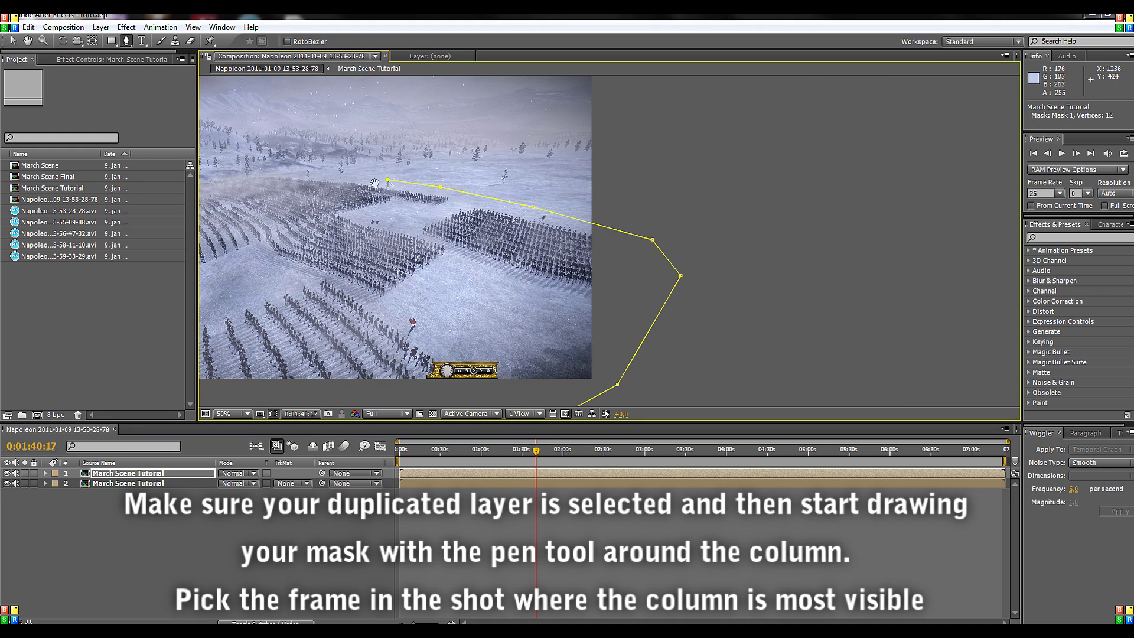
drag(375, 184, 619, 219)
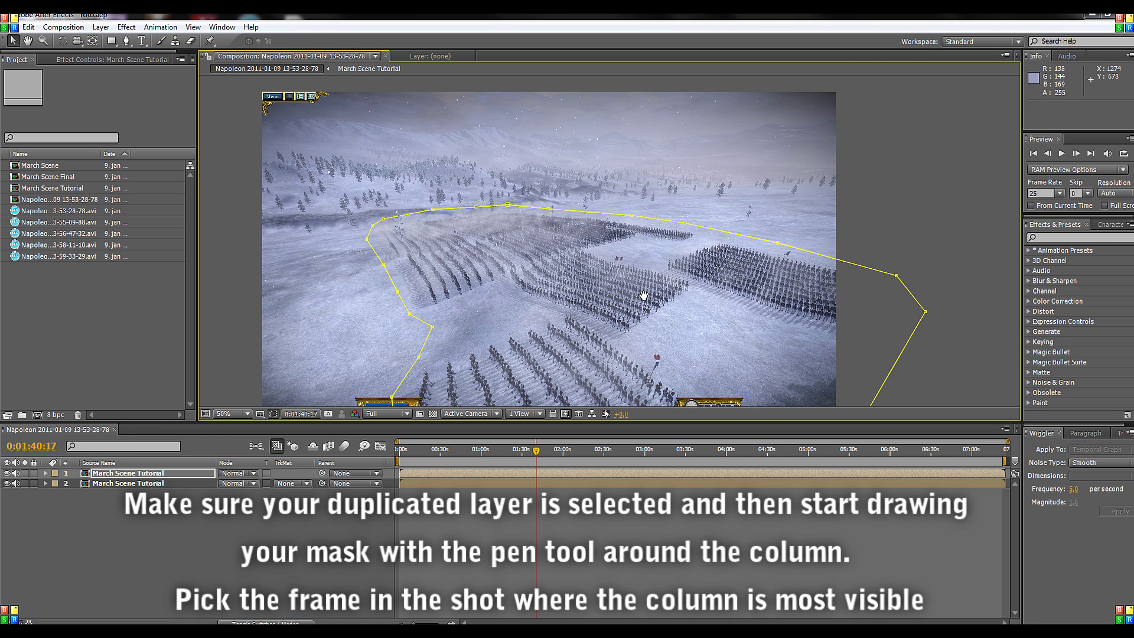
drag(644, 301, 609, 265)
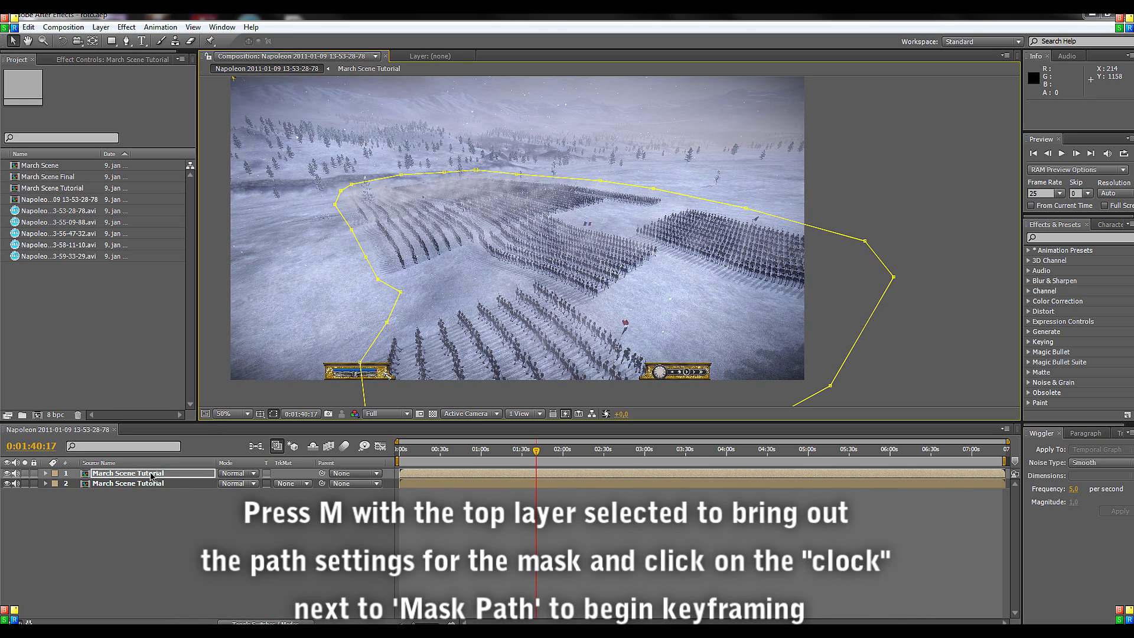
Add a first Mask Path keyframe at 0:01:40:17, then move back to about 0:01:27:28
key(m)
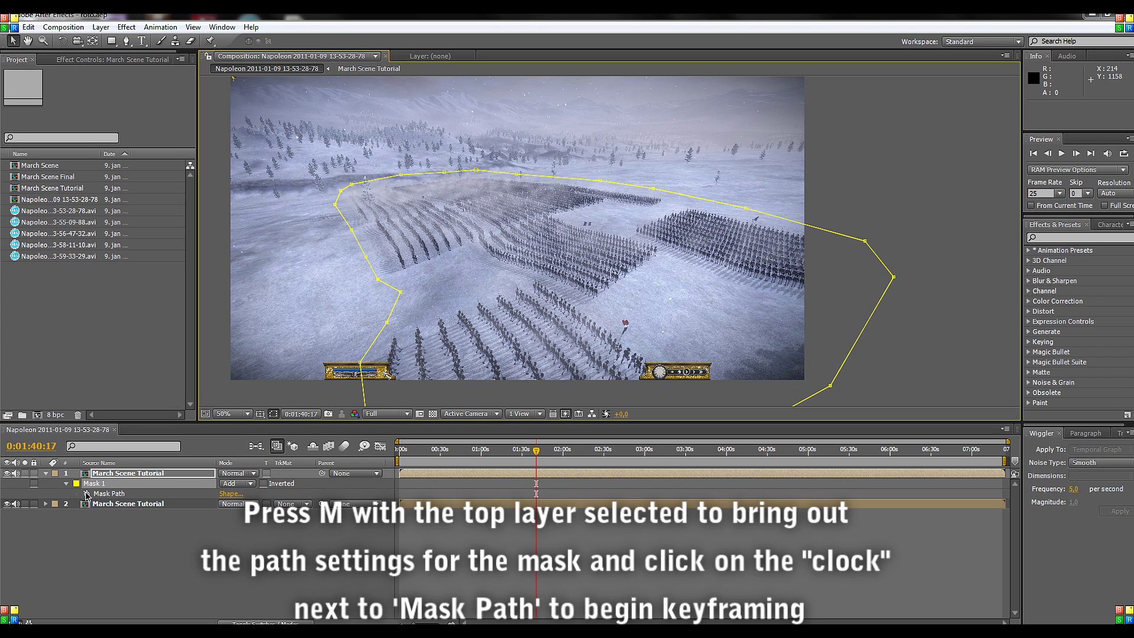
click(87, 494)
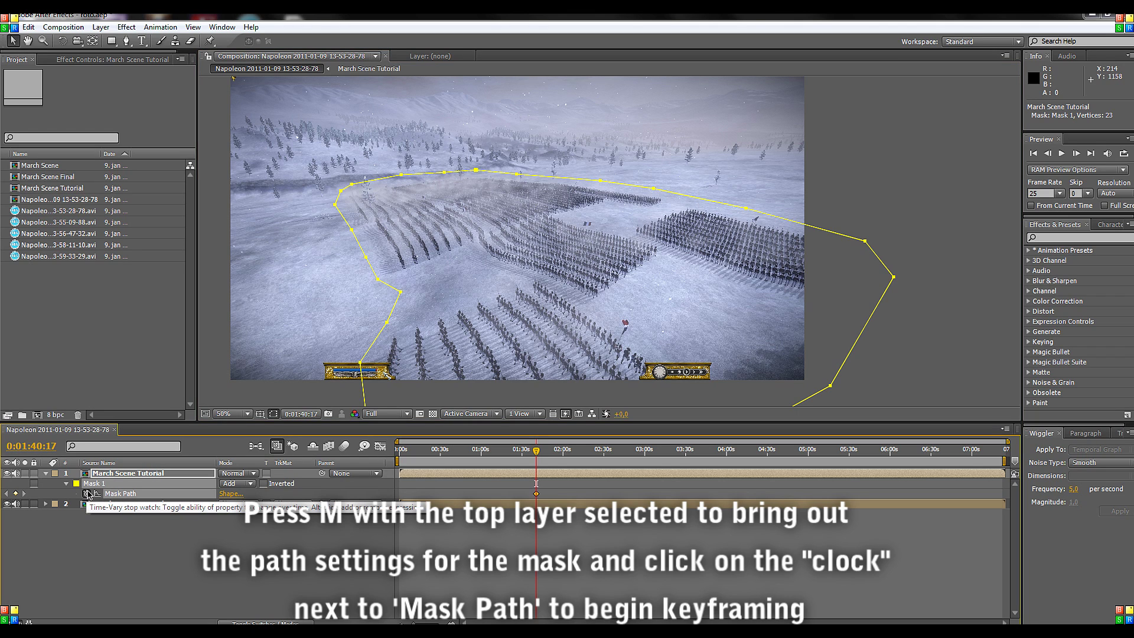
click(533, 452)
drag(534, 452, 518, 453)
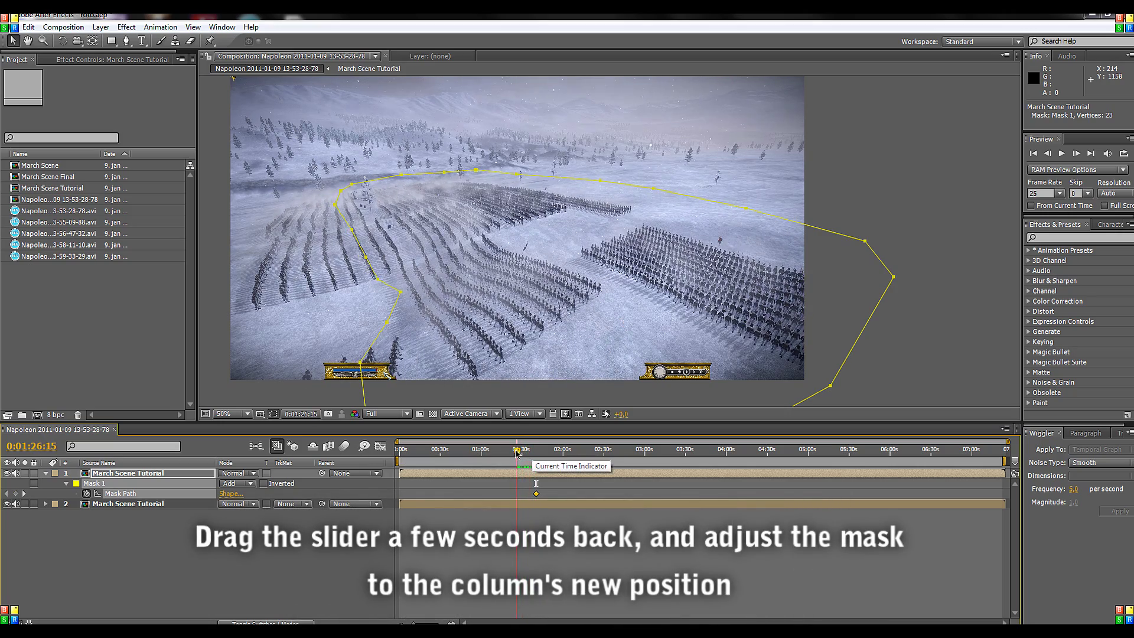
At 0:01:26:15, move Mask 1 and its lower vertices onto the column's new position
drag(518, 452, 517, 452)
click(94, 512)
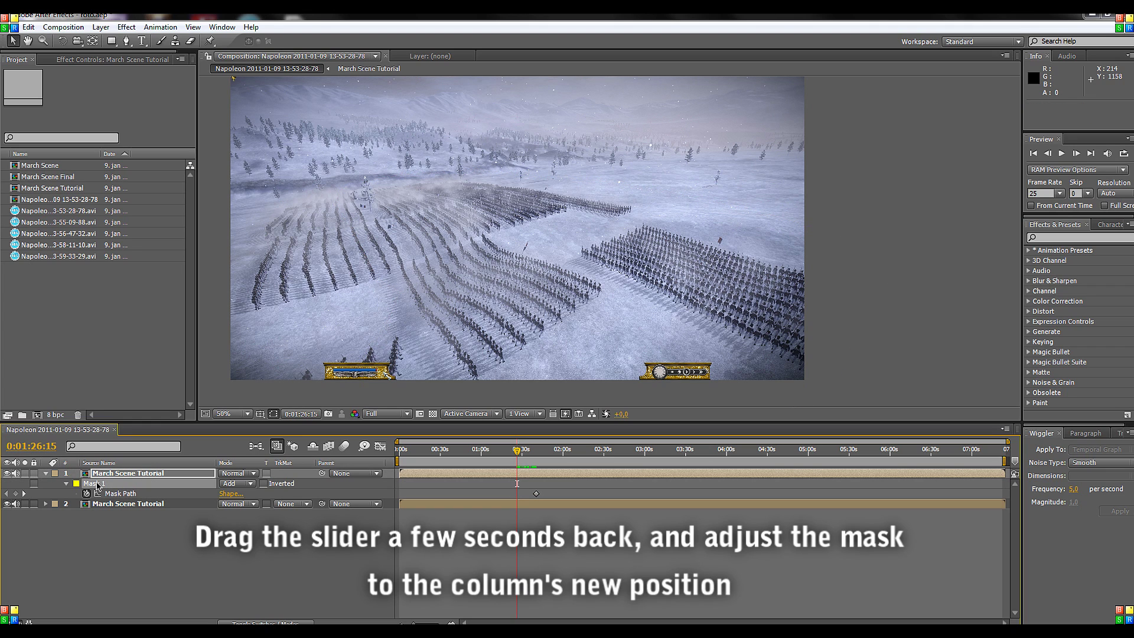
click(94, 483)
drag(390, 319, 318, 332)
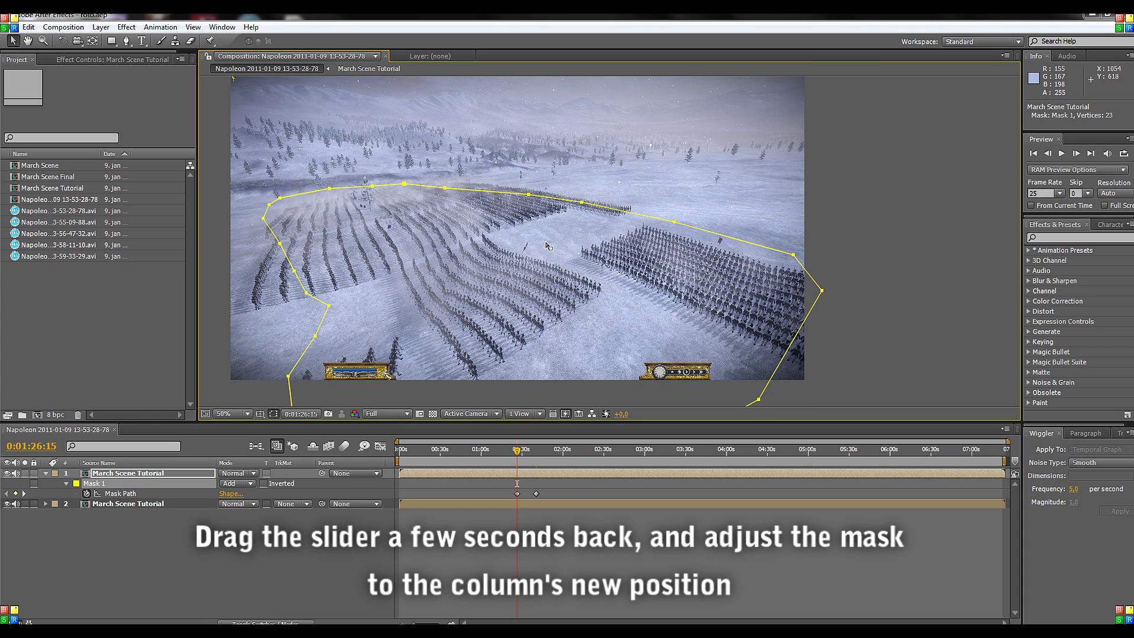
key(comma)
drag(706, 317, 734, 322)
key(period)
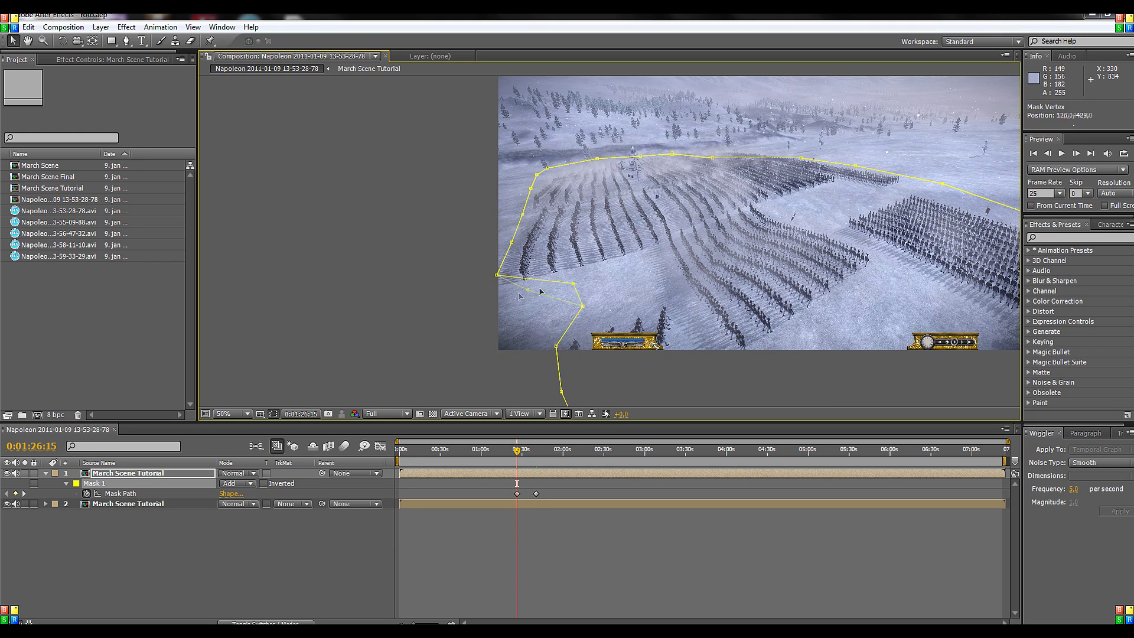
drag(574, 267, 497, 279)
Check the mask shape zoomed out, then play and scrub the shot to confirm it follows the column
key(comma)
key(period)
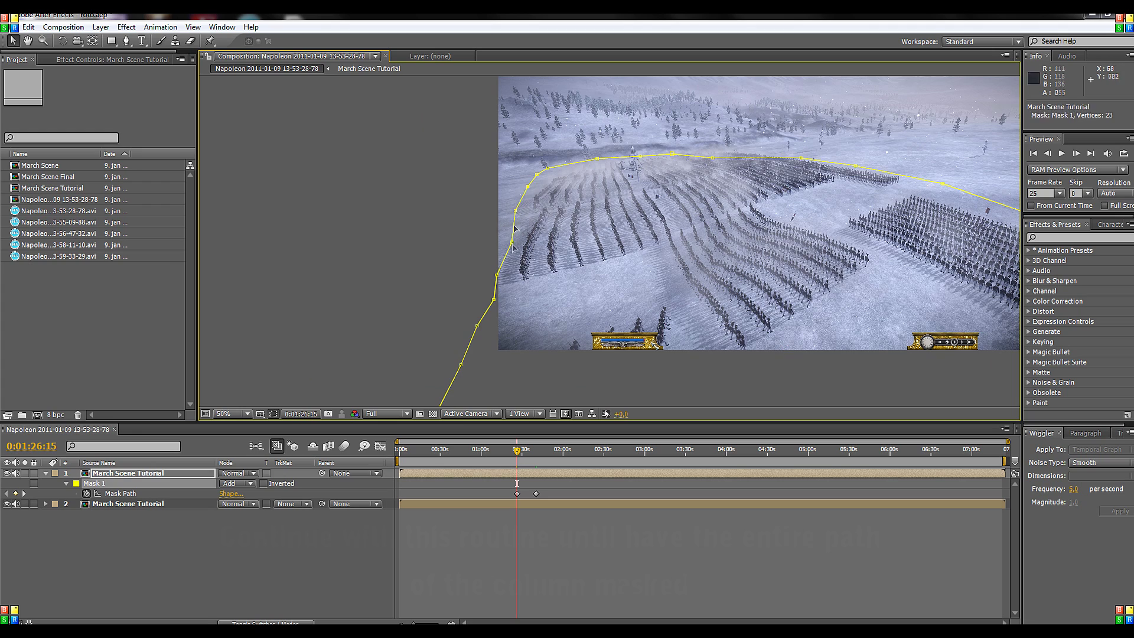
key(comma)
key(period)
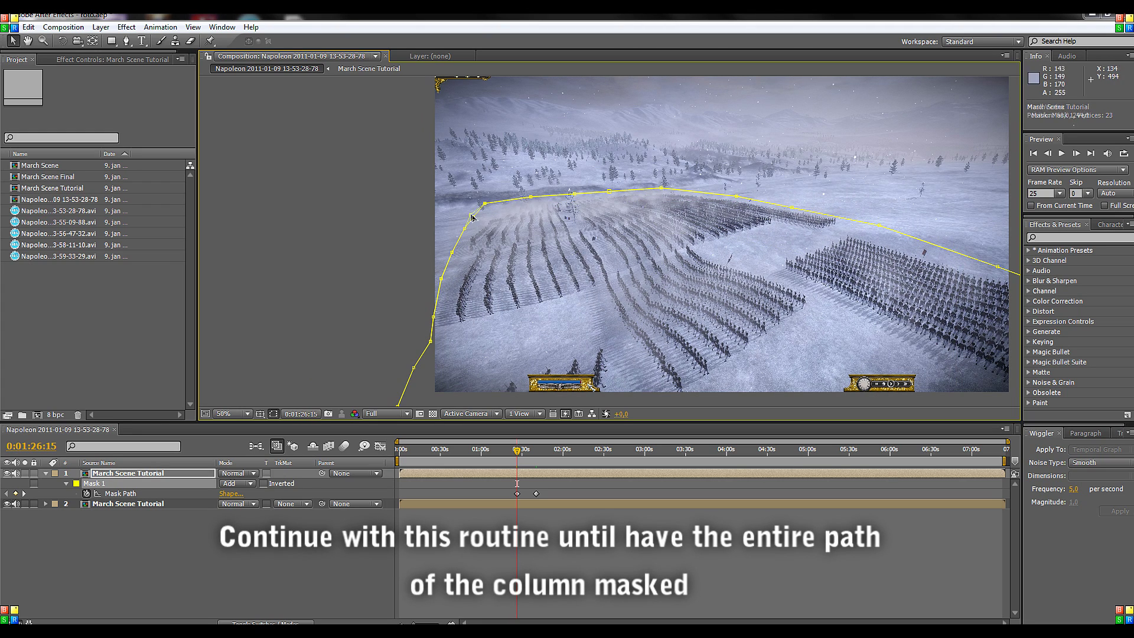
key(comma)
key(period)
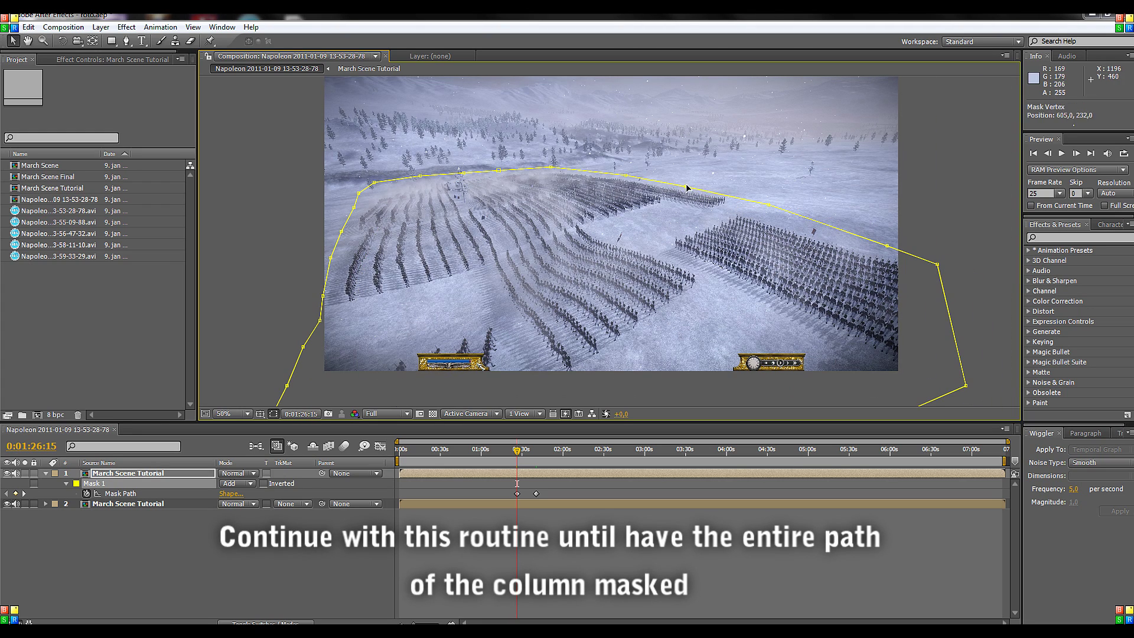
key(space)
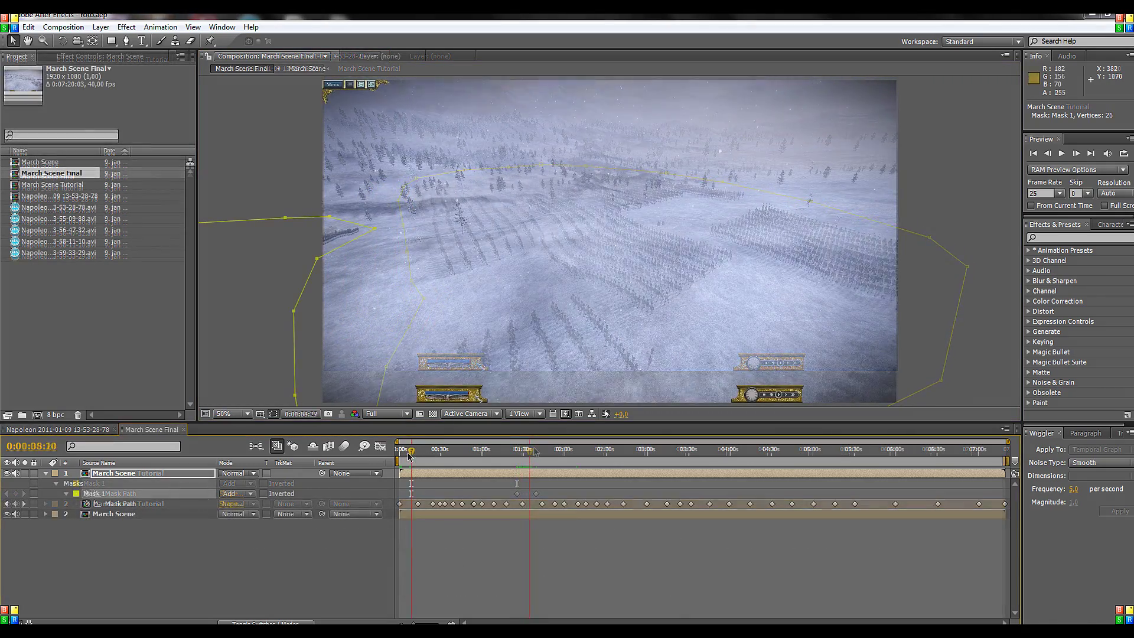
drag(410, 452, 849, 455)
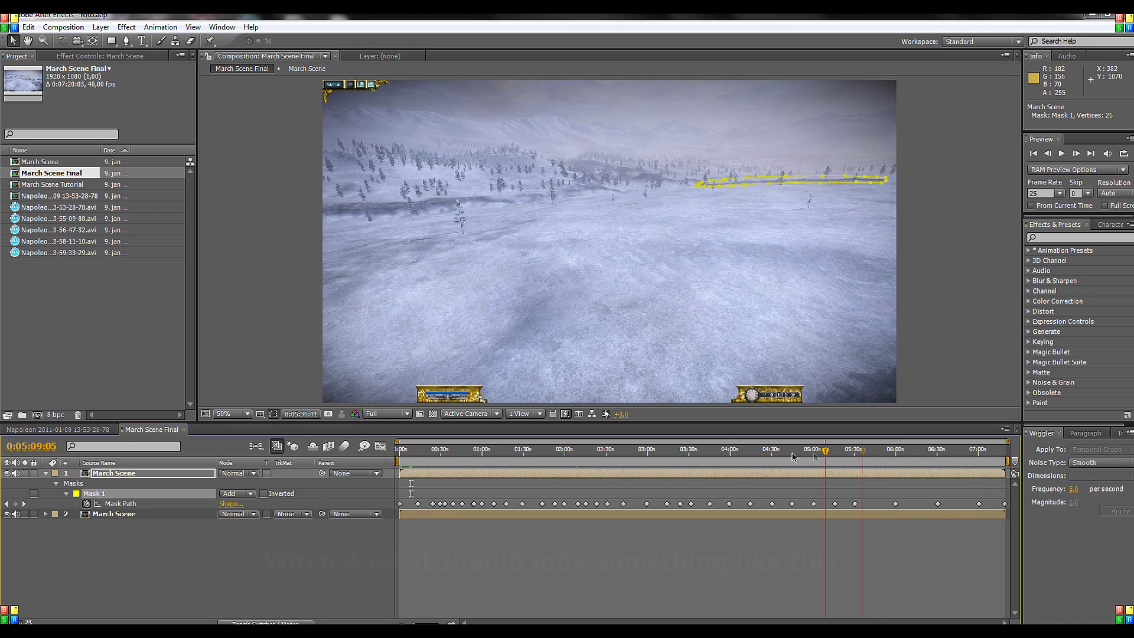
Return to about 0:01:31:19, reselect the top March Scene layer, and collapse its properties
drag(793, 457, 525, 450)
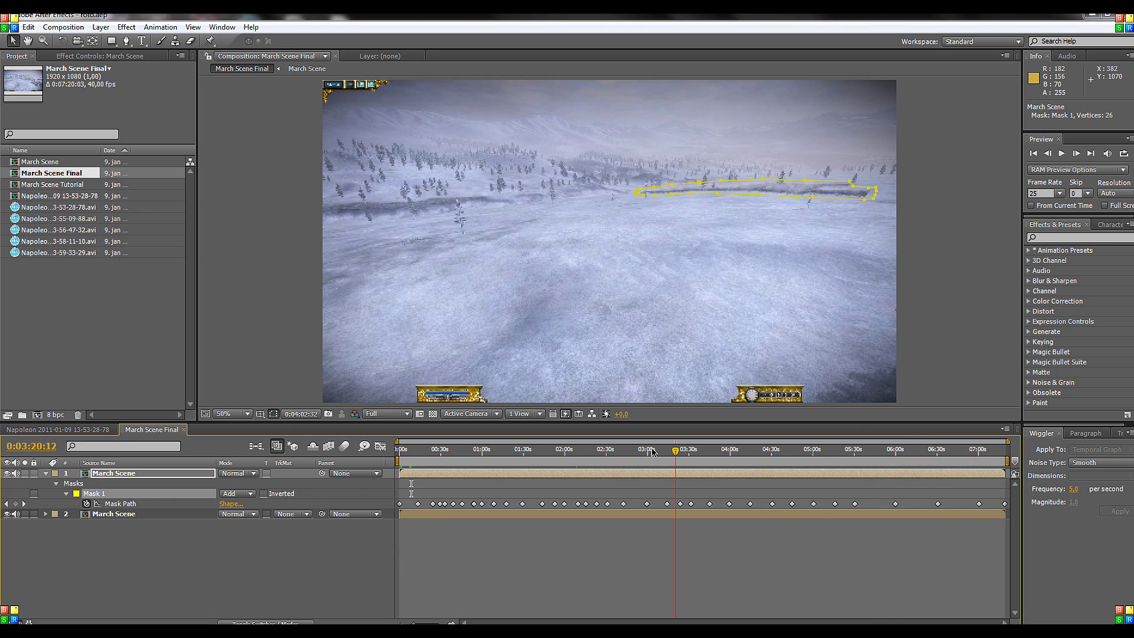
key(F2)
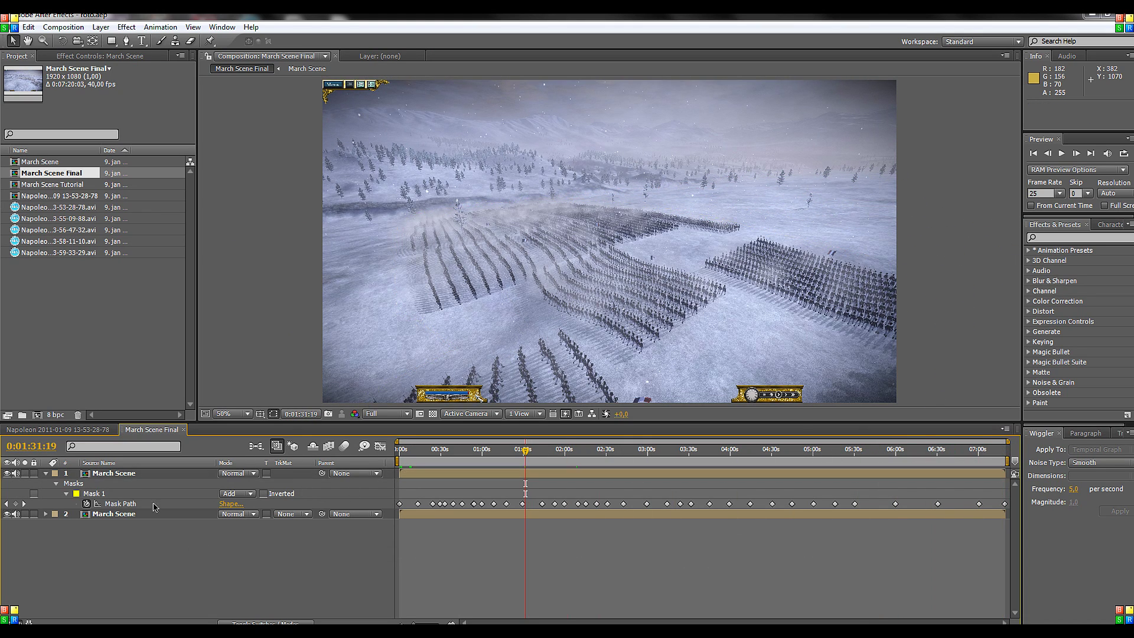
click(131, 475)
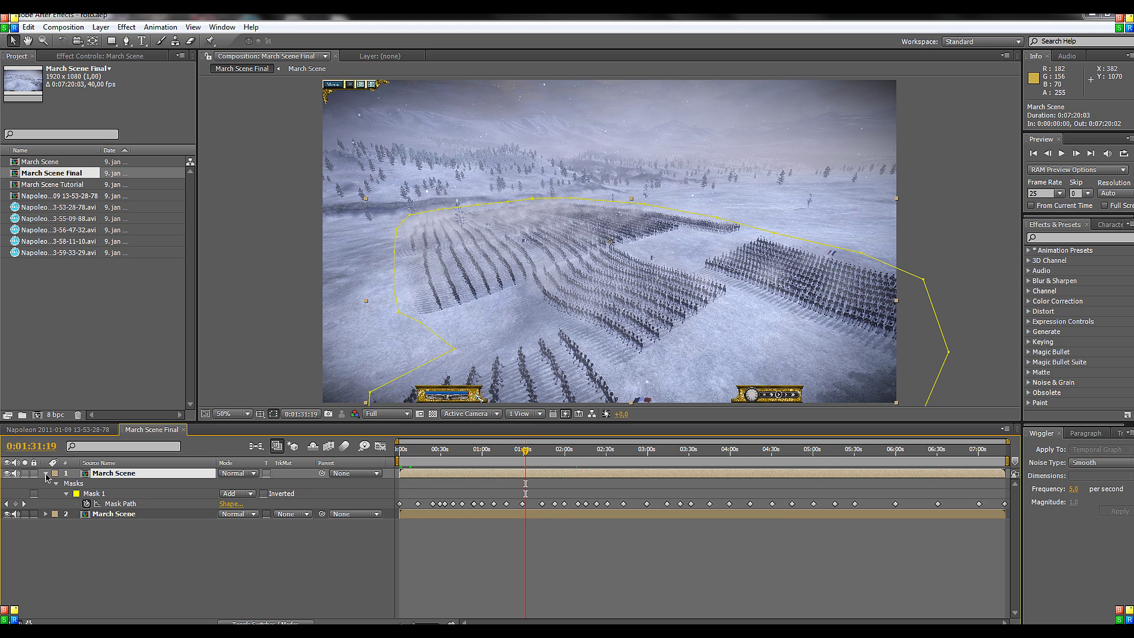
click(46, 474)
Hide the lower layer to view the masked column alone at 0:02:10:38, then show it again
click(7, 483)
mouse_move(525, 452)
mouse_down()
mouse_move(579, 452)
mouse_move(507, 455)
mouse_up()
click(8, 482)
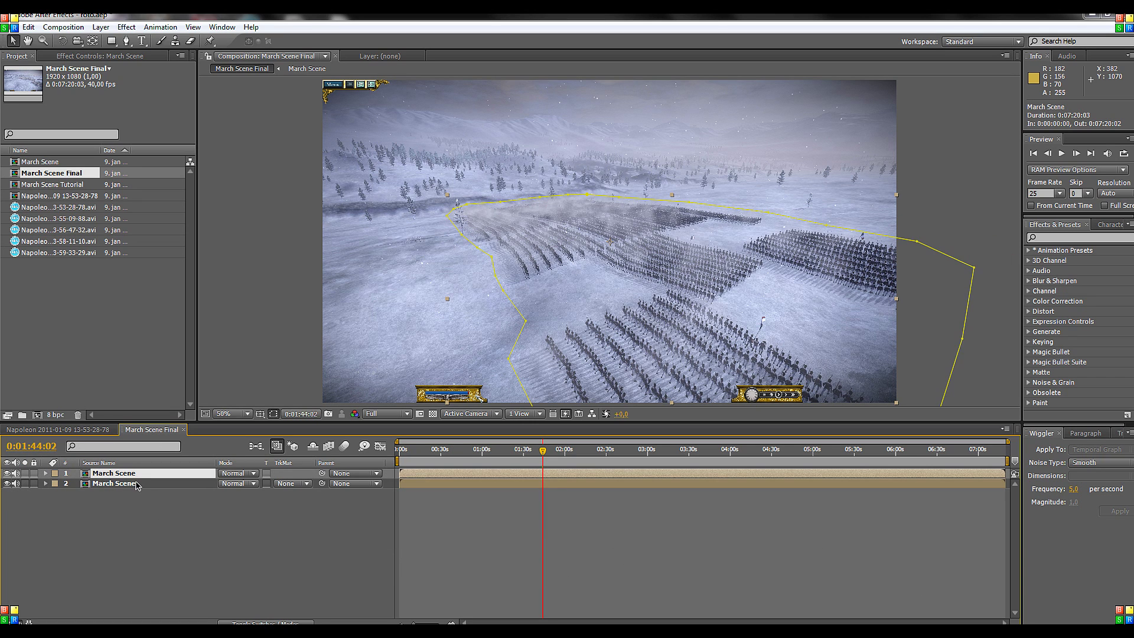
Feather the top layer's Mask 1 to about 150 pixels, with layer 2 hidden to judge the edge
key(f)
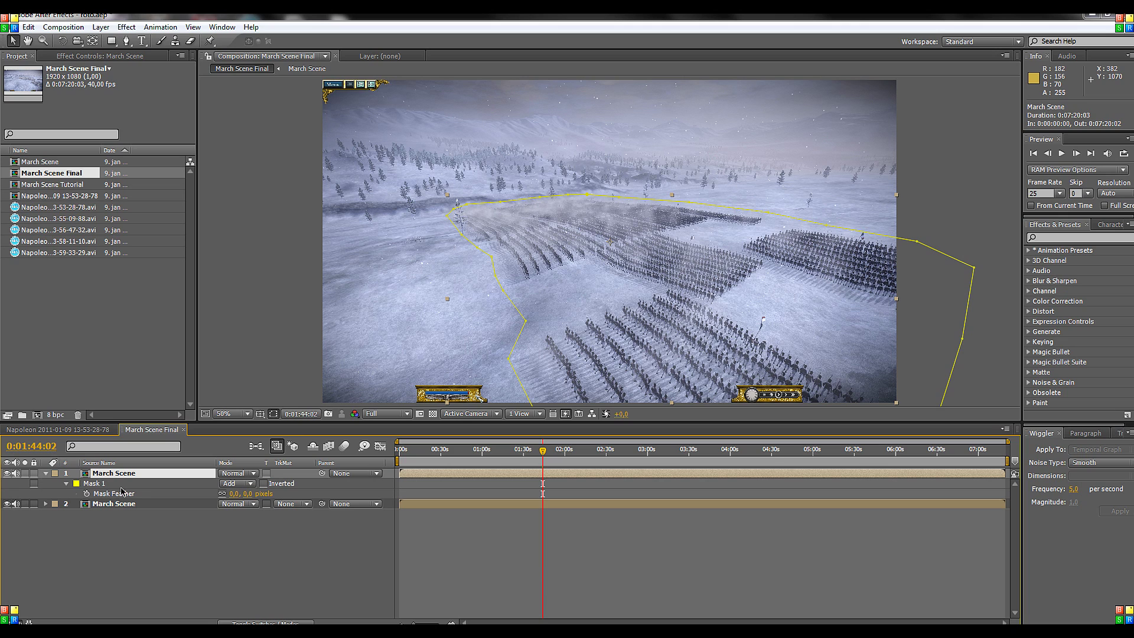
click(8, 503)
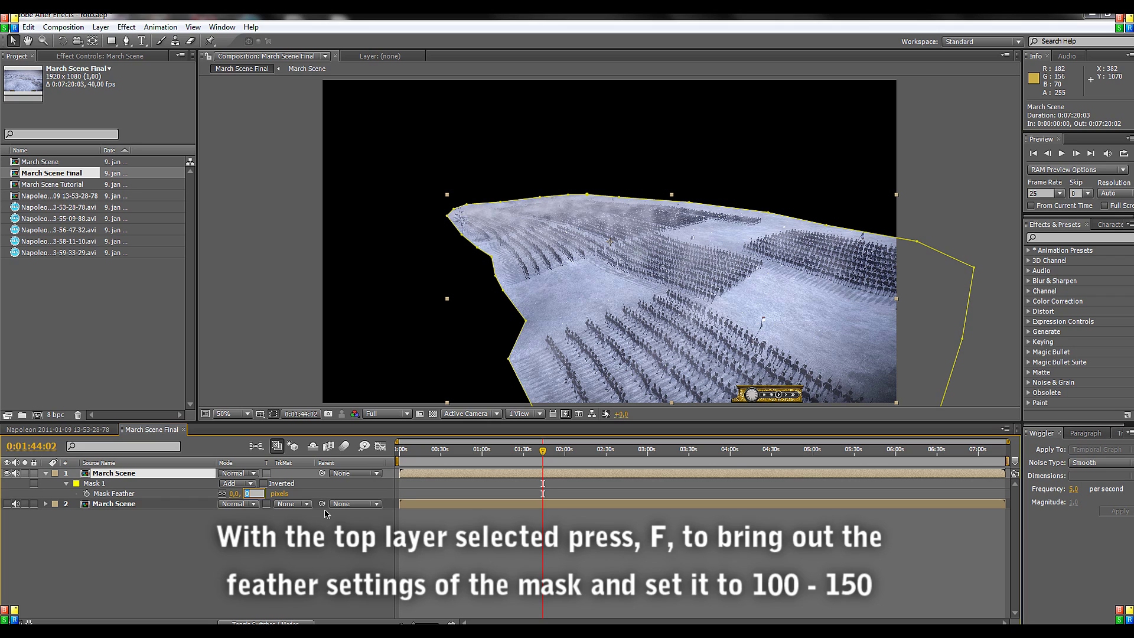
text(150)
key(Return)
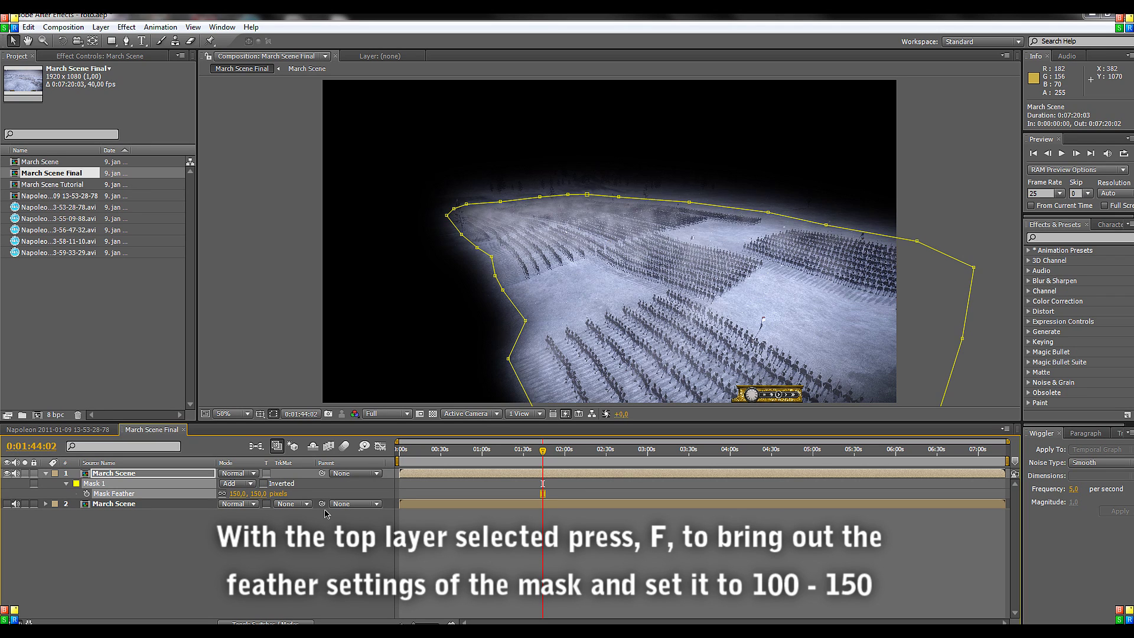
click(259, 493)
text(1)
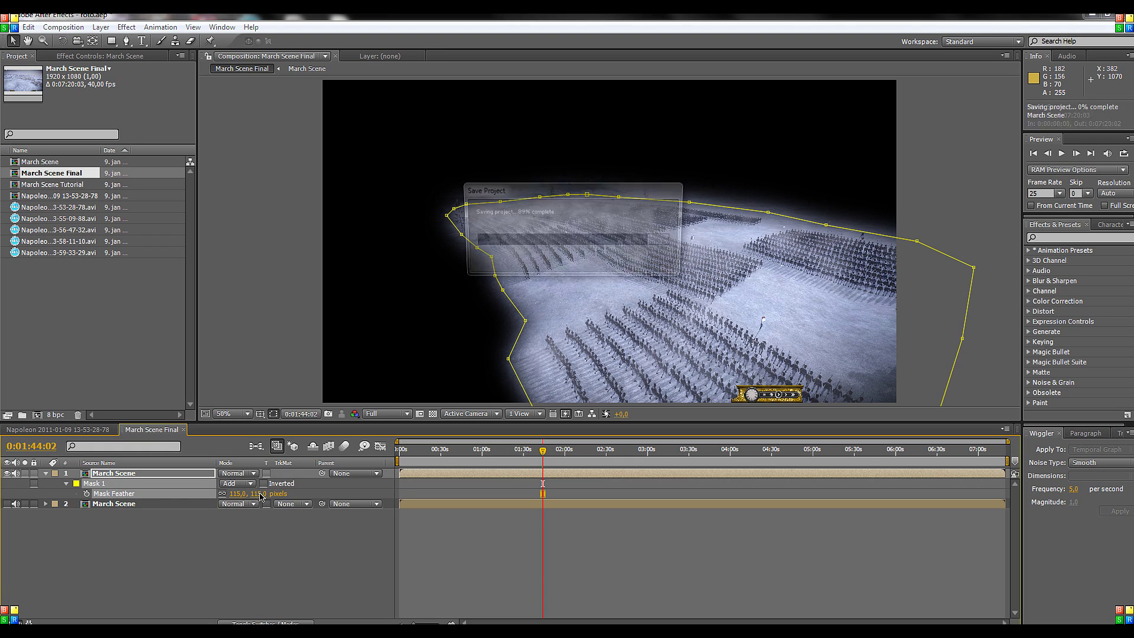
key(f)
click(375, 497)
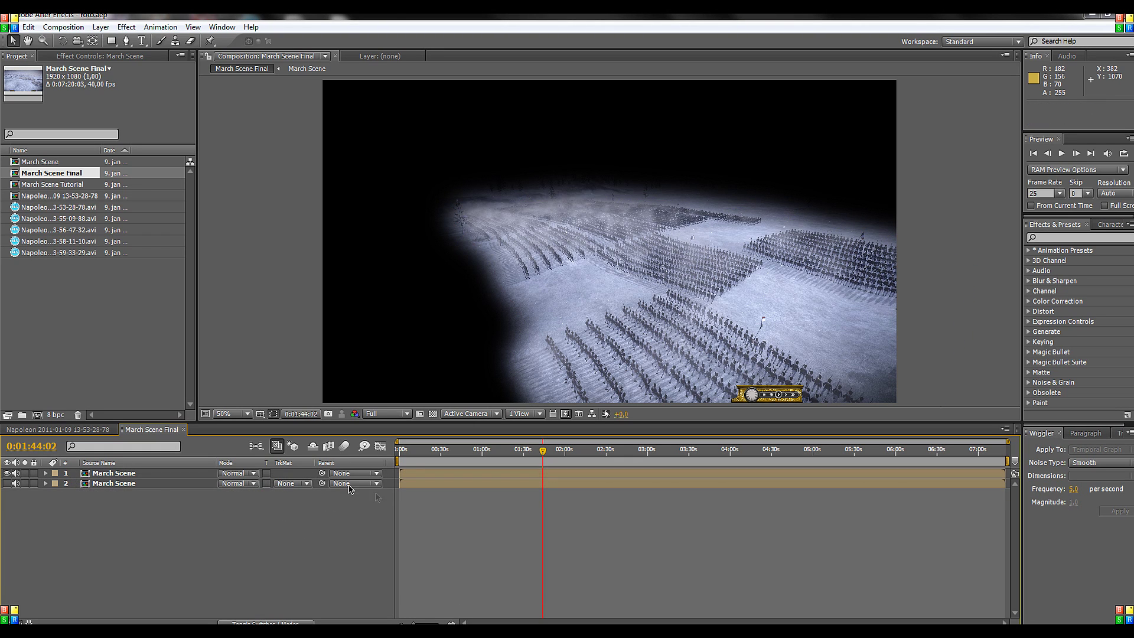
Show layer 2 again and slide the masked top layer earlier in the timeline
click(7, 483)
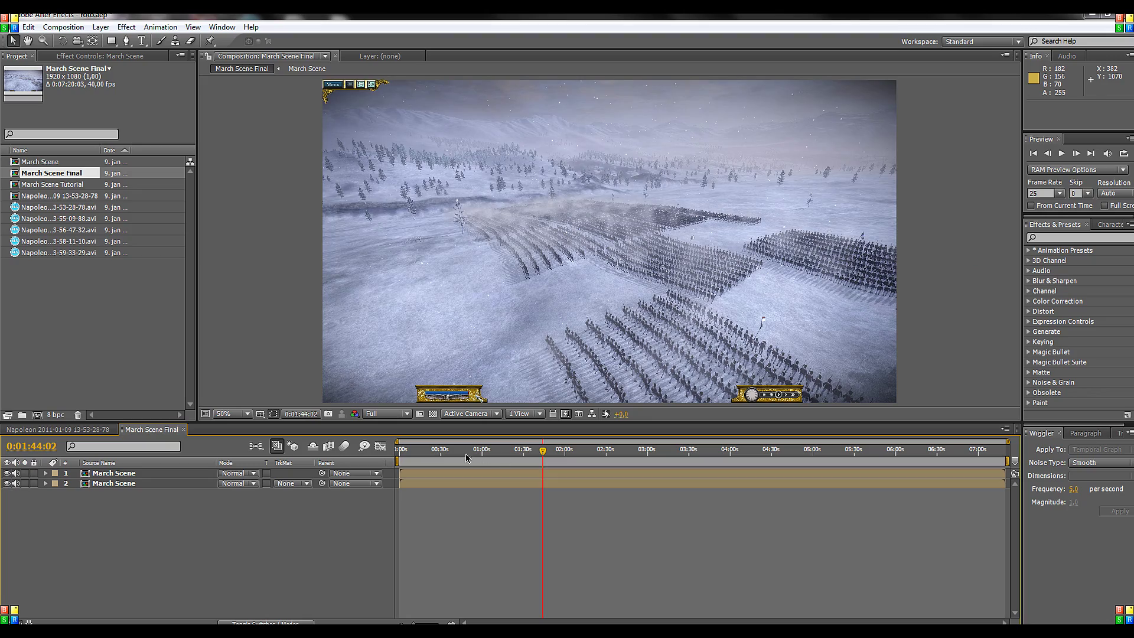
drag(477, 453, 536, 455)
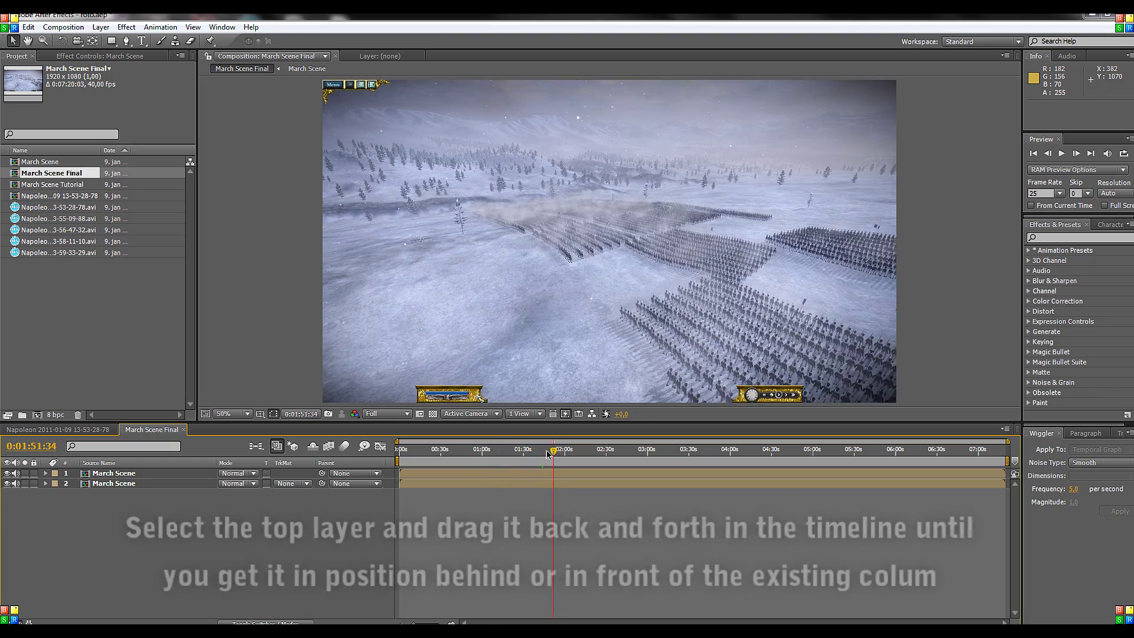
drag(536, 455, 543, 454)
click(487, 474)
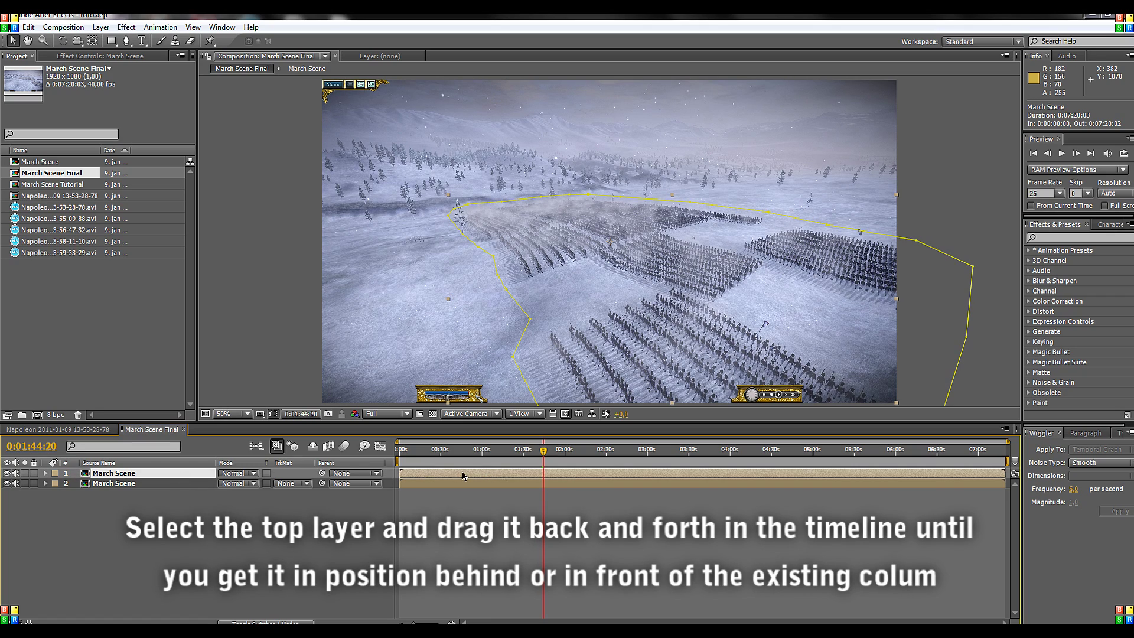
drag(552, 475, 658, 473)
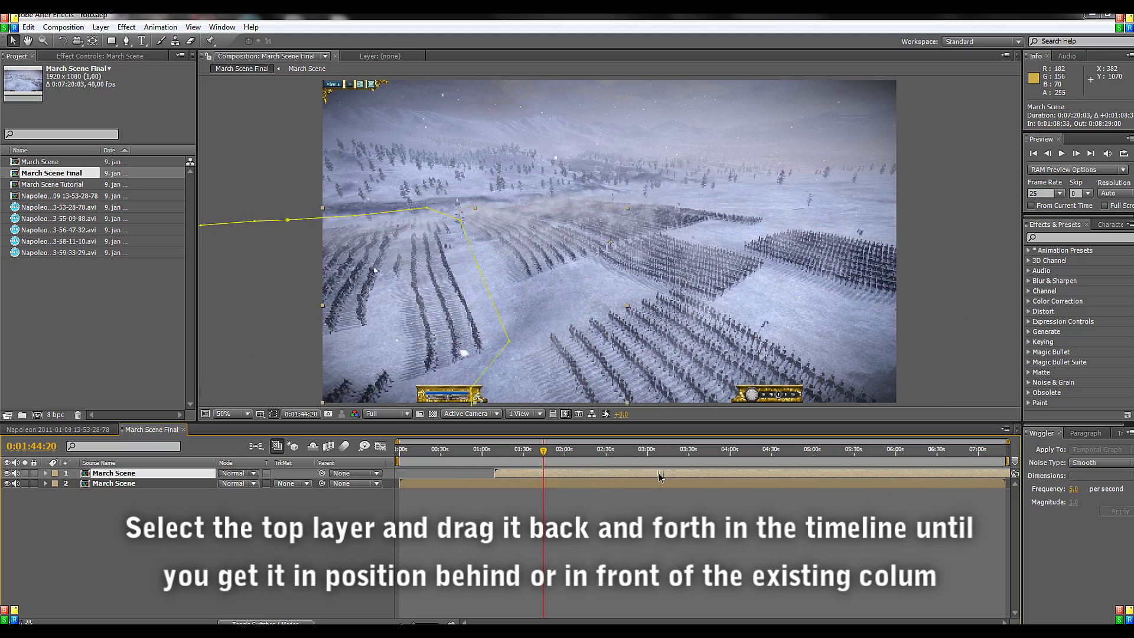
Fine-tune the top layer's timing at 100% zoom so its column lines up with the others
key(/)
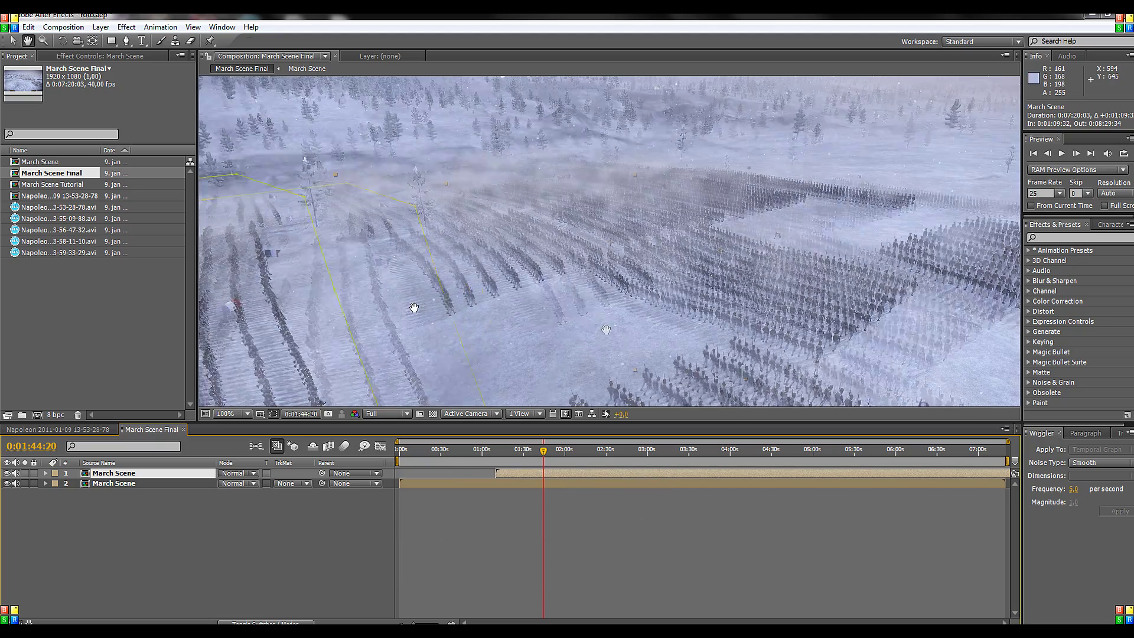
drag(412, 306, 662, 345)
drag(581, 474, 591, 469)
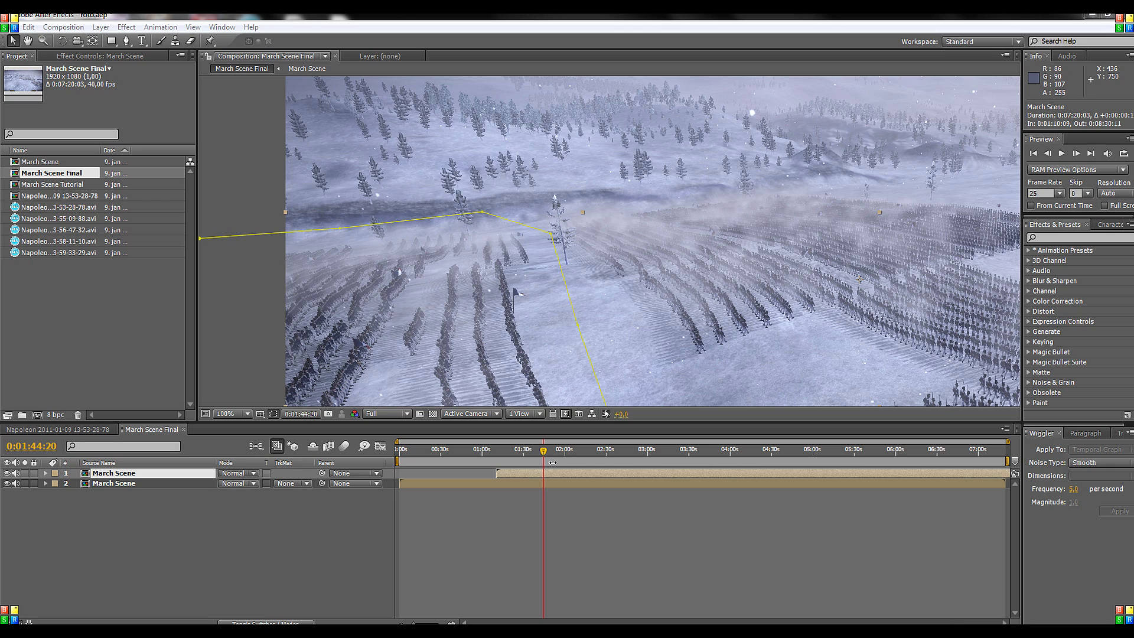
drag(555, 474, 554, 474)
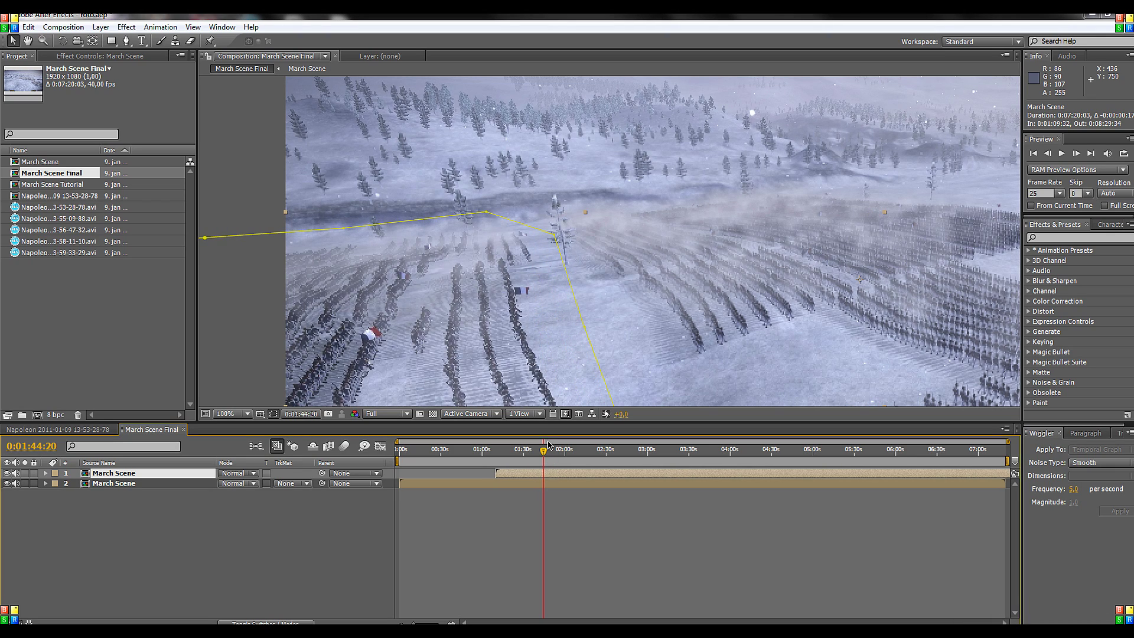
scroll(554, 349, down, 2)
drag(644, 349, 535, 333)
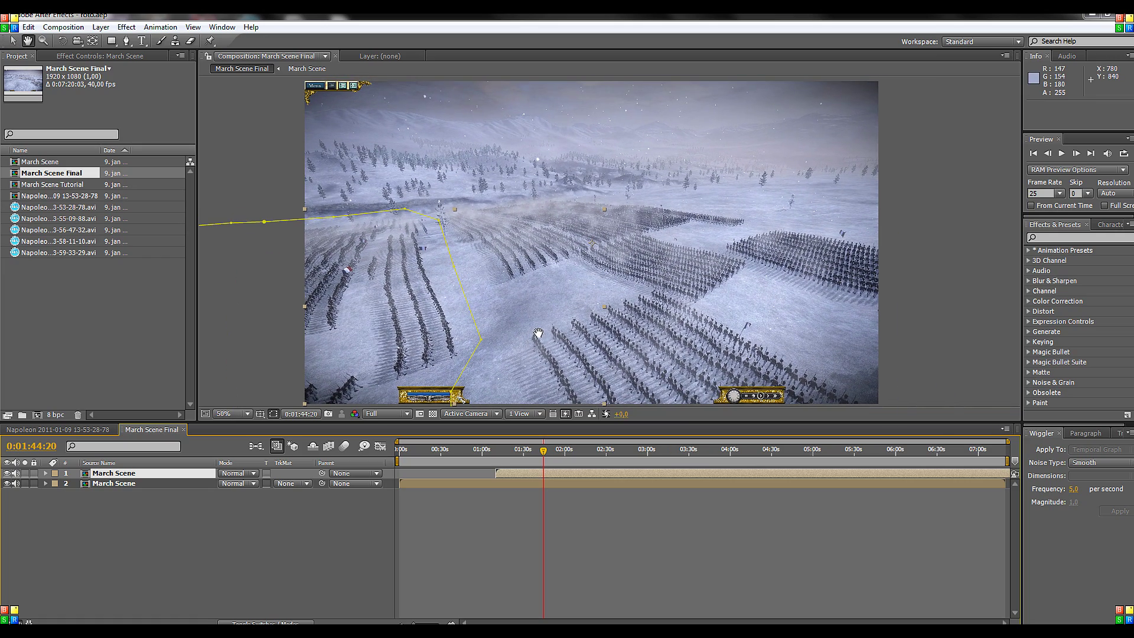
click(935, 353)
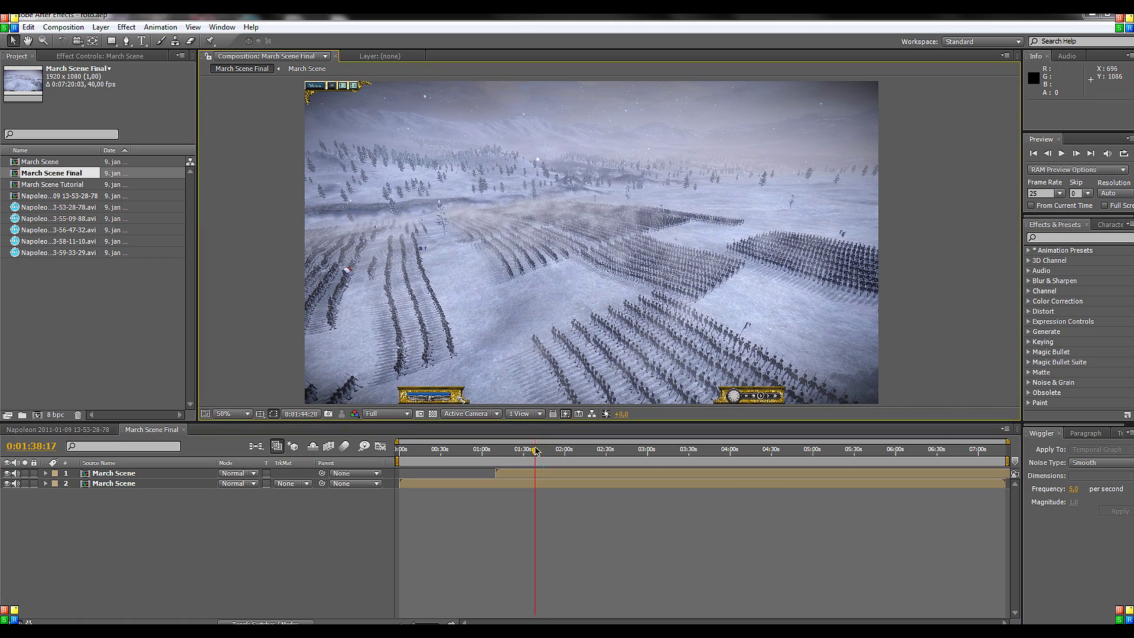
Preview from about 1:58, then duplicate the masked column layer with Ctrl+D
drag(536, 450, 562, 451)
click(114, 473)
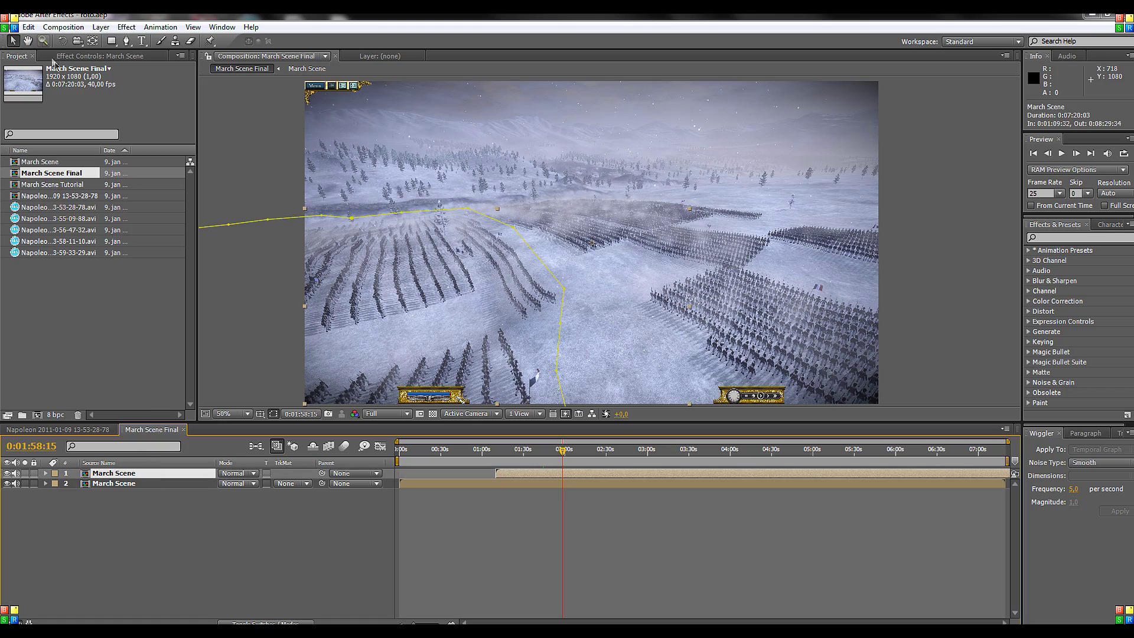
key(space)
drag(536, 331, 500, 340)
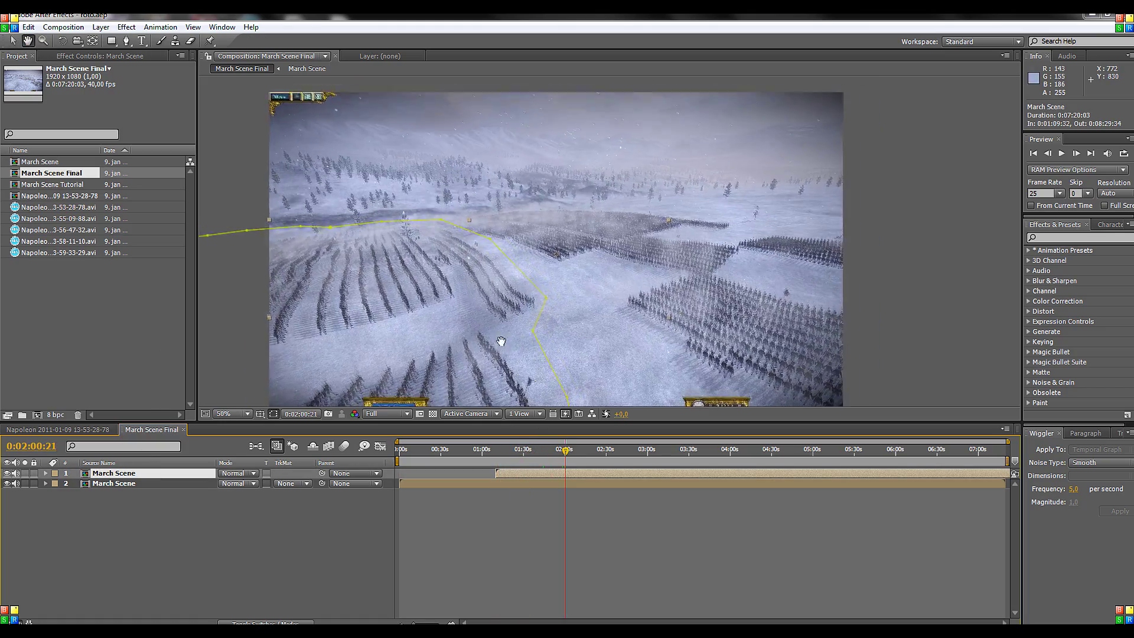
click(28, 27)
key(Escape)
key(ctrl+d)
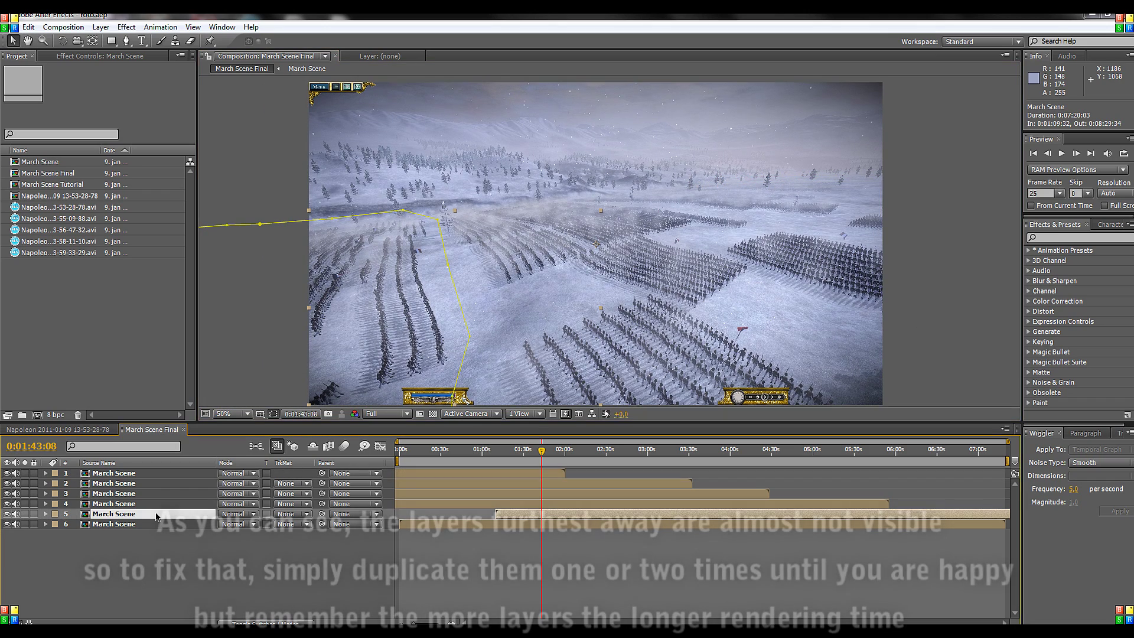
Duplicate layer 3 and pan the view to the distant columns
click(140, 503)
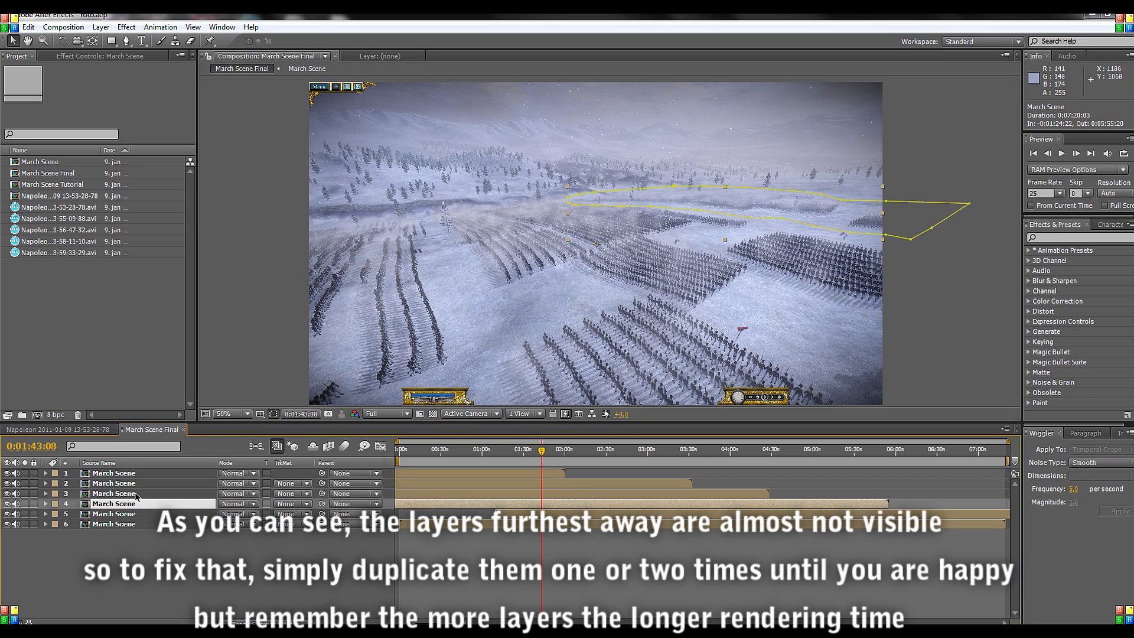
click(137, 494)
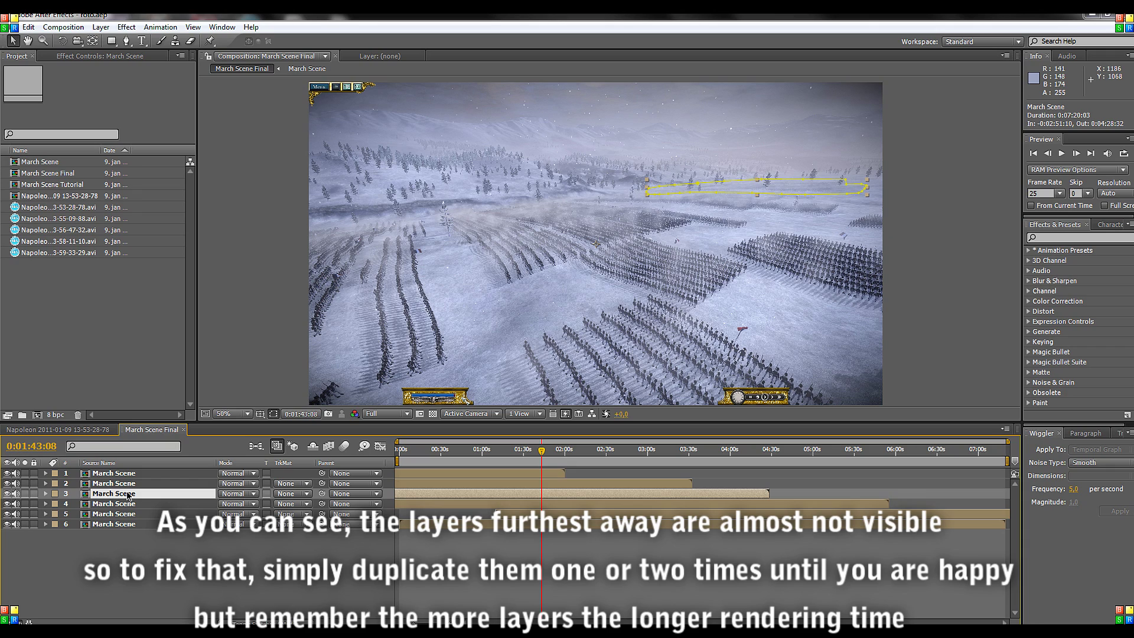
key(ctrl+d)
scroll(531, 237, up, 2)
drag(520, 218, 565, 292)
scroll(547, 264, up, 1)
scroll(562, 290, up, 1)
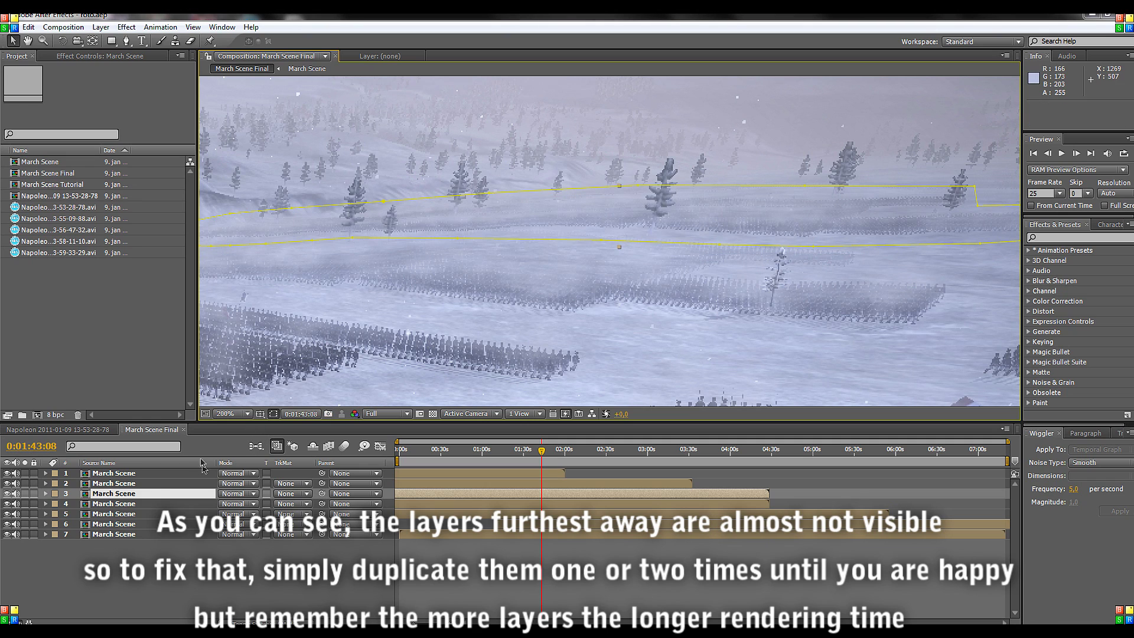
Shift layer 5 about 19 seconds later and layers 3–4 about 26 seconds earlier
click(135, 504)
click(131, 513)
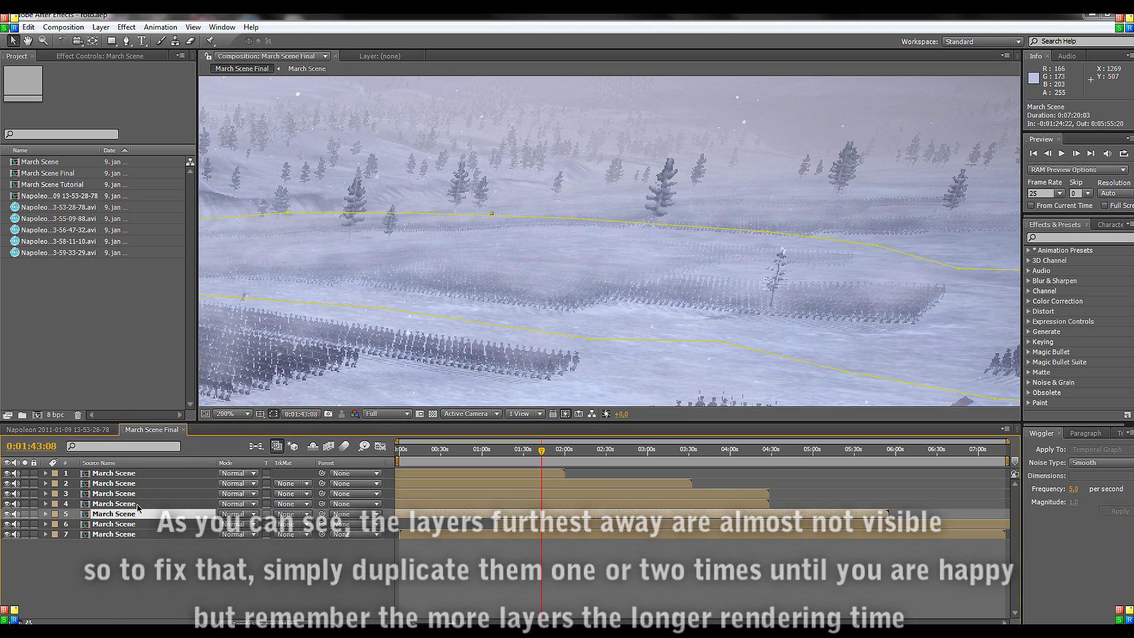
mouse_move(567, 513)
mouse_down()
mouse_move(592, 509)
mouse_move(575, 511)
mouse_up()
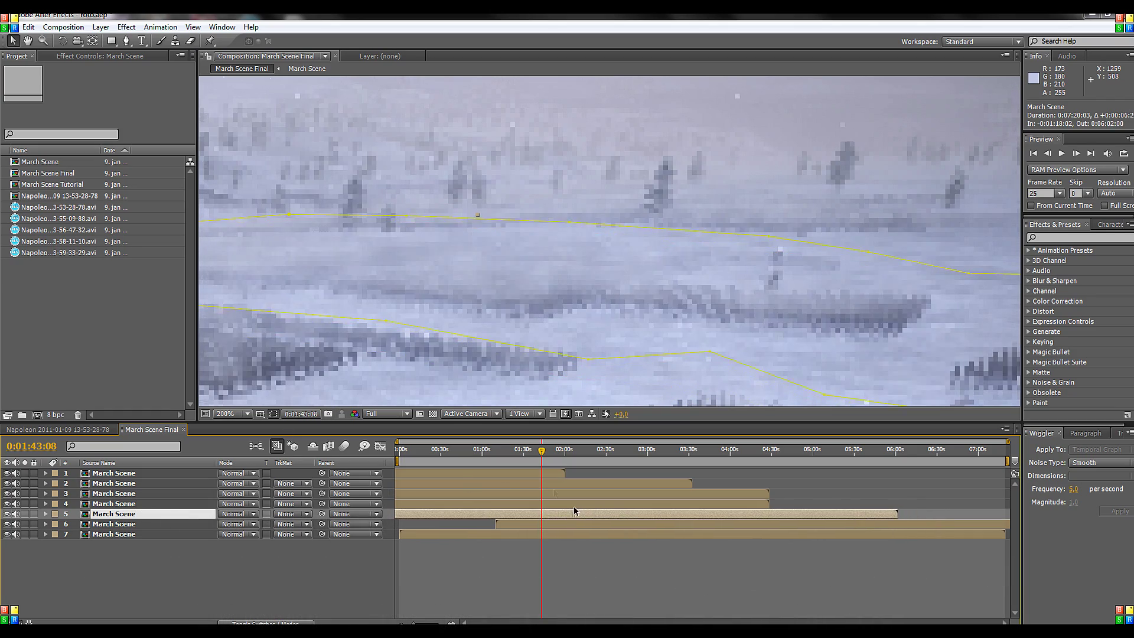
click(135, 494)
shift+click(165, 502)
drag(463, 503, 410, 506)
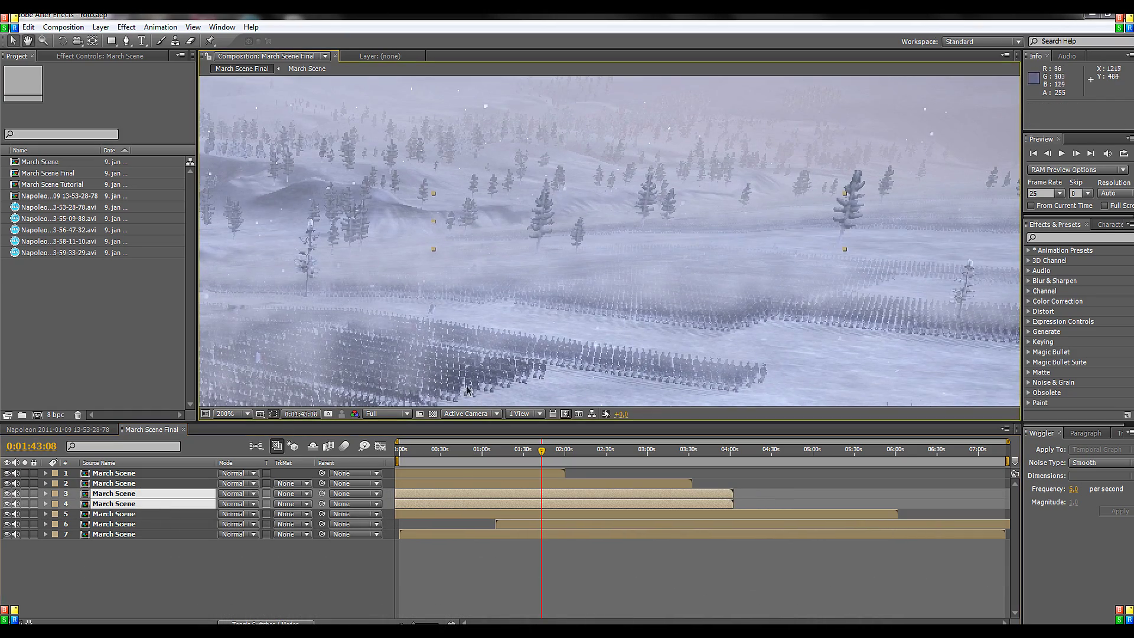
Duplicate layer 5 and shift layers 3–4 about 17 seconds later
click(460, 387)
key(ctrl+d)
click(177, 493)
shift+click(178, 503)
drag(407, 505, 431, 505)
Slide layers 5 and 6 slightly earlier and zoom the viewer to 200%
scroll(520, 353, down, 2)
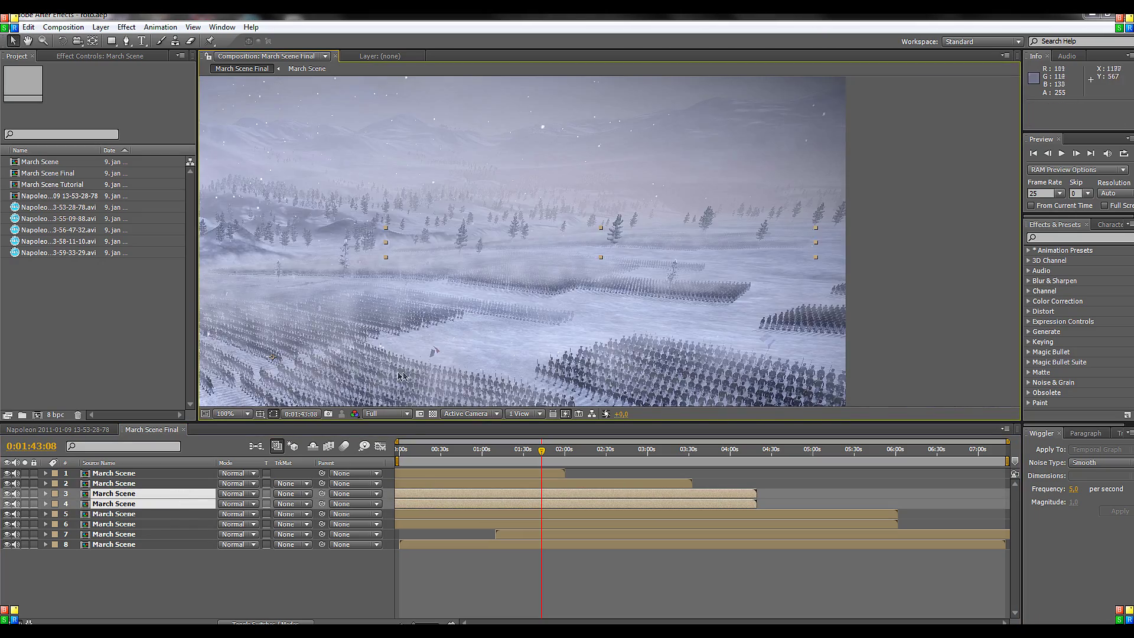
click(137, 513)
shift+click(139, 524)
drag(406, 519, 394, 498)
key(period)
Duplicate layers 1 and 2, then deselect all layers
click(124, 494)
shift+click(152, 503)
click(118, 483)
key(ctrl+d)
click(114, 473)
key(ctrl+d)
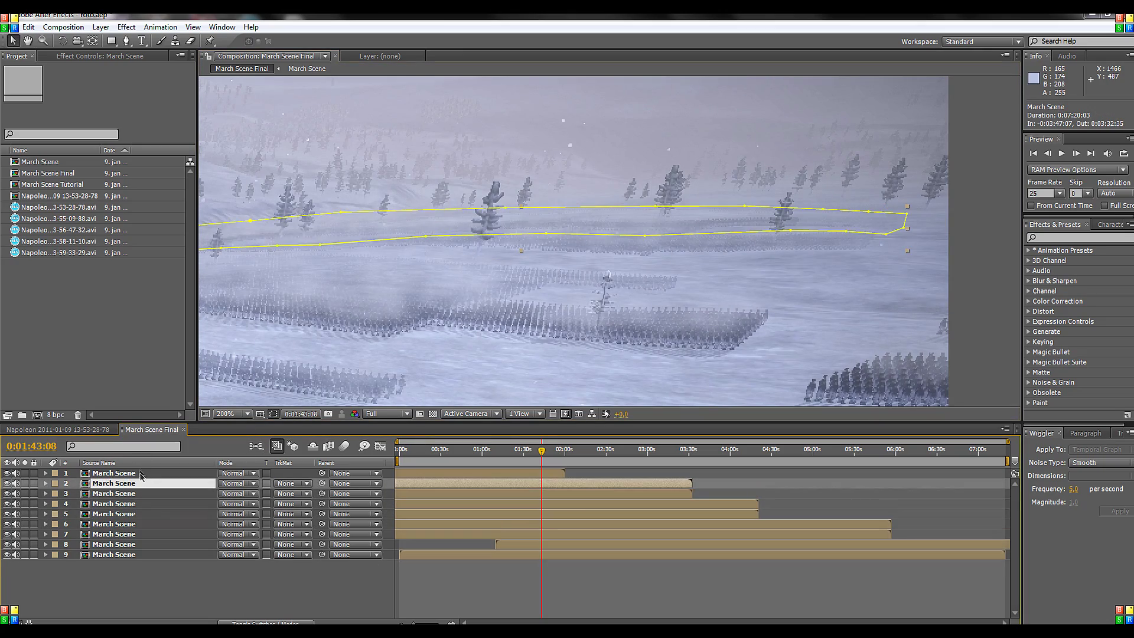
scroll(582, 261, down, 1)
scroll(681, 245, down, 1)
drag(680, 244, 687, 235)
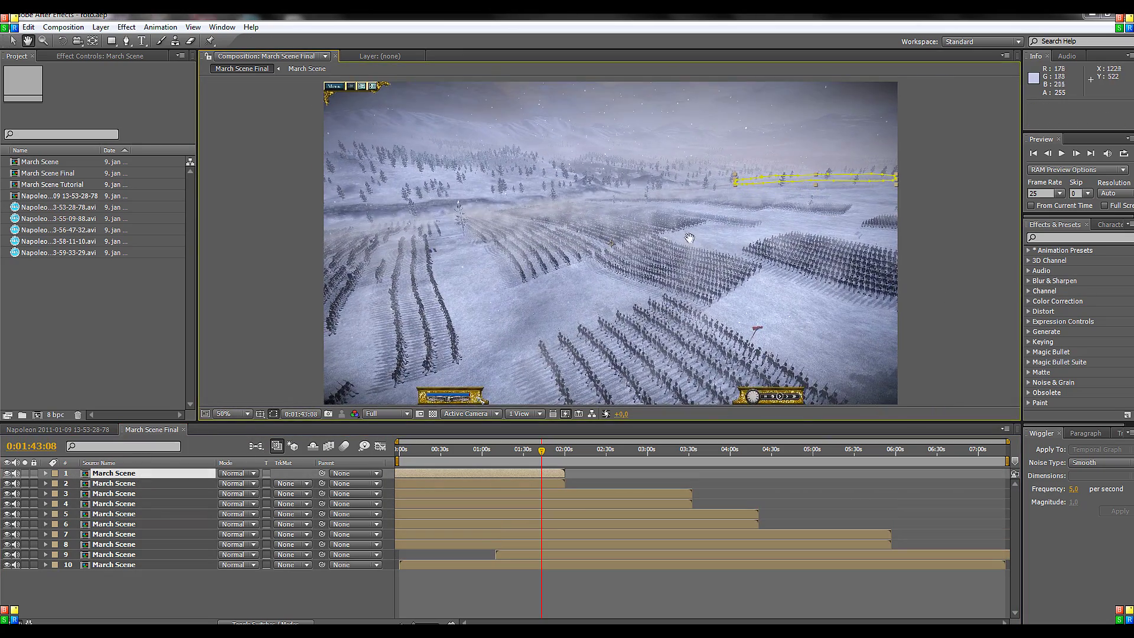
key(v)
key(F2)
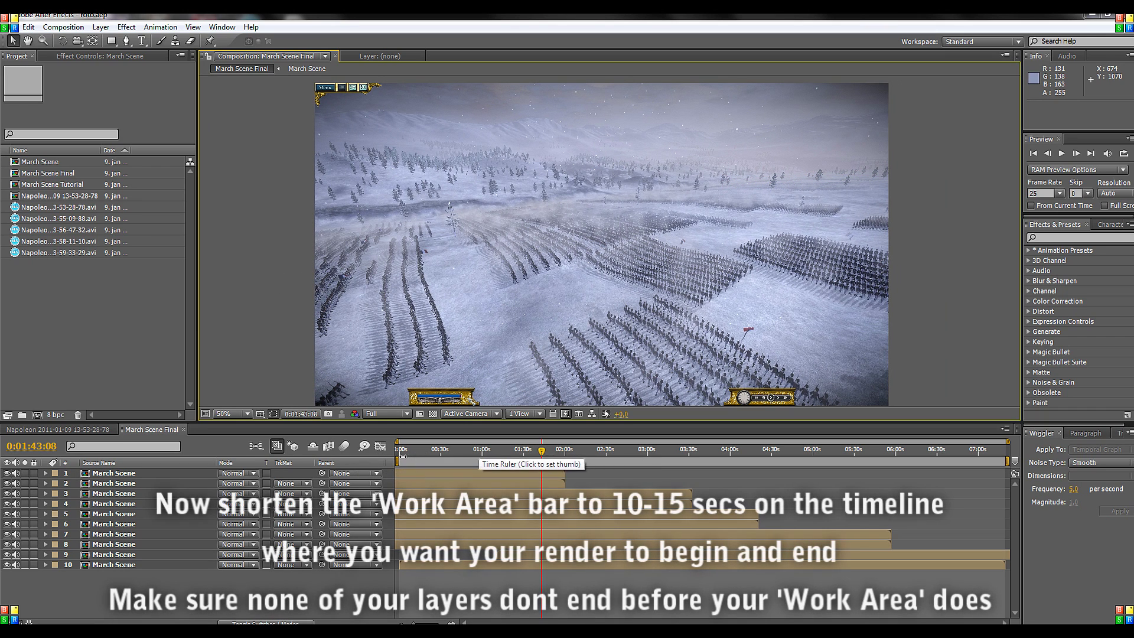
Set the work area to about 1:31–2:03 and zoom the timeline in around it
drag(396, 459, 527, 462)
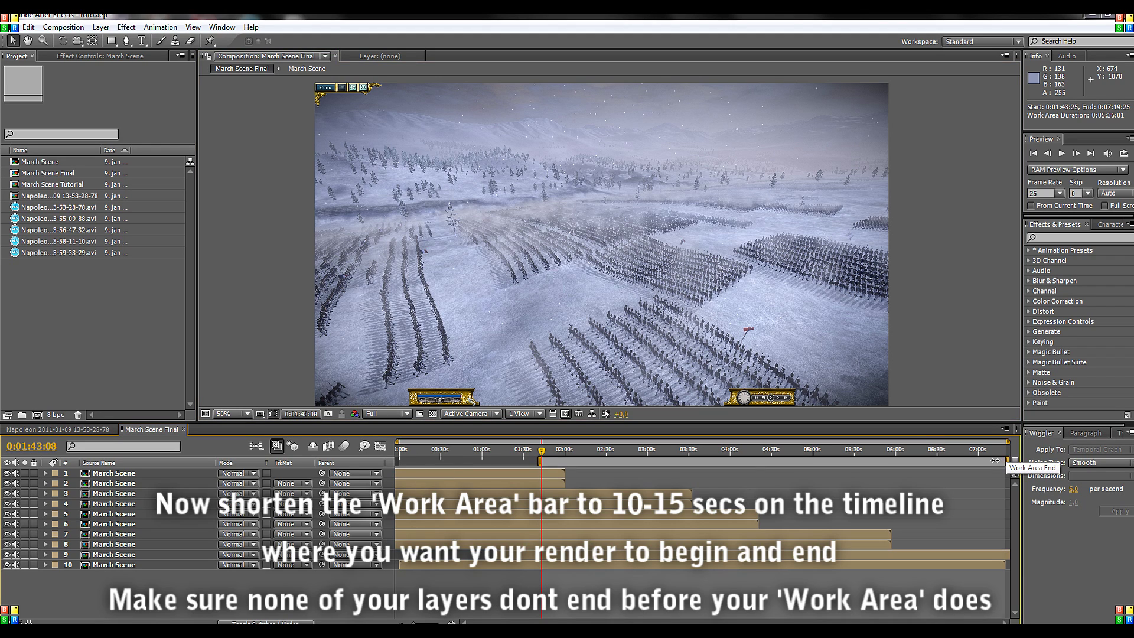
drag(995, 460, 569, 460)
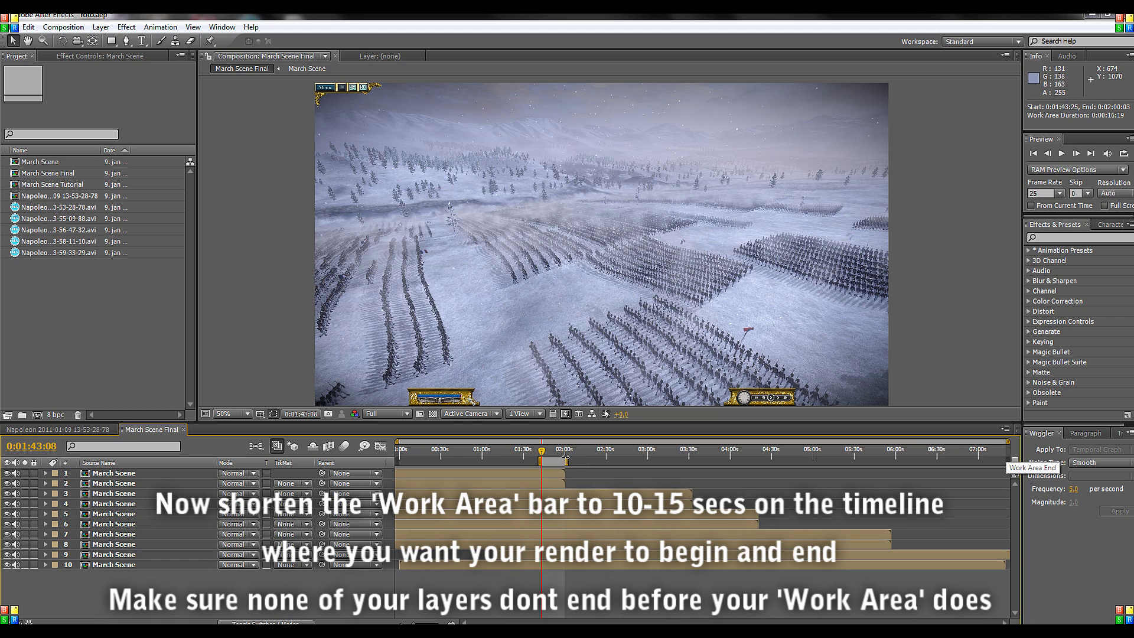
drag(1007, 442, 582, 442)
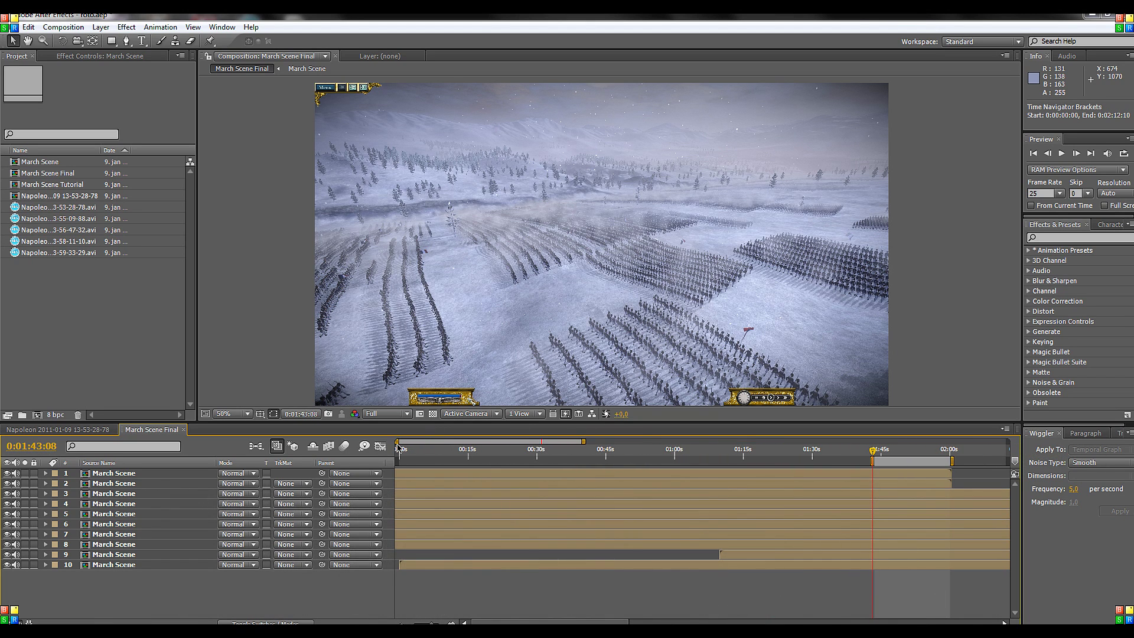
drag(397, 442, 494, 441)
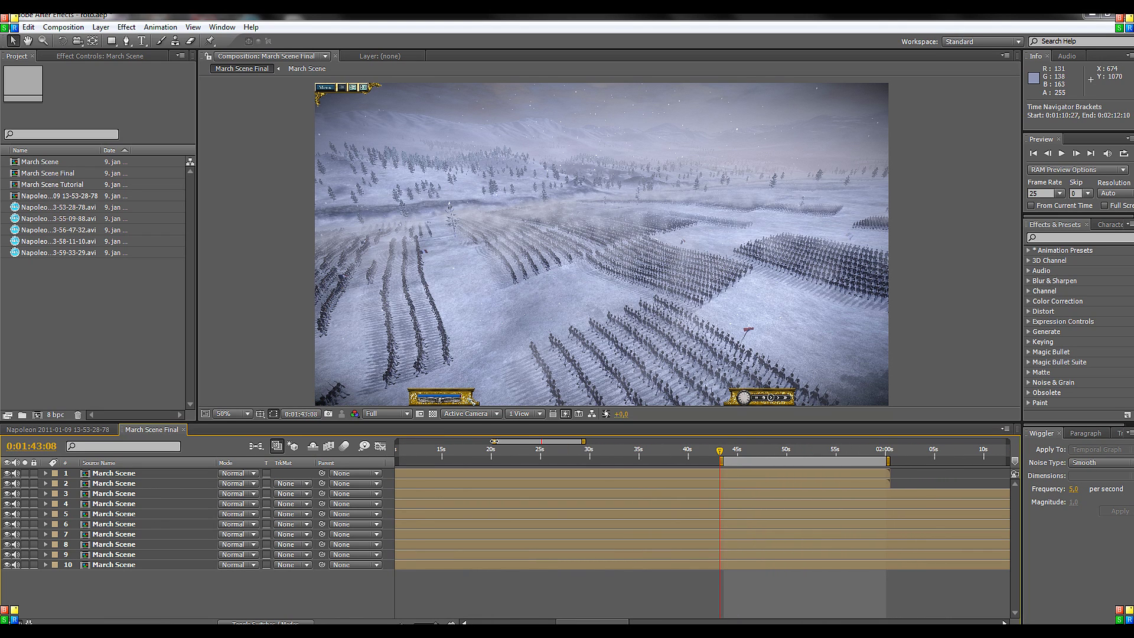
Scrub forward through the march footage and return to 1:46:14
drag(602, 620, 626, 623)
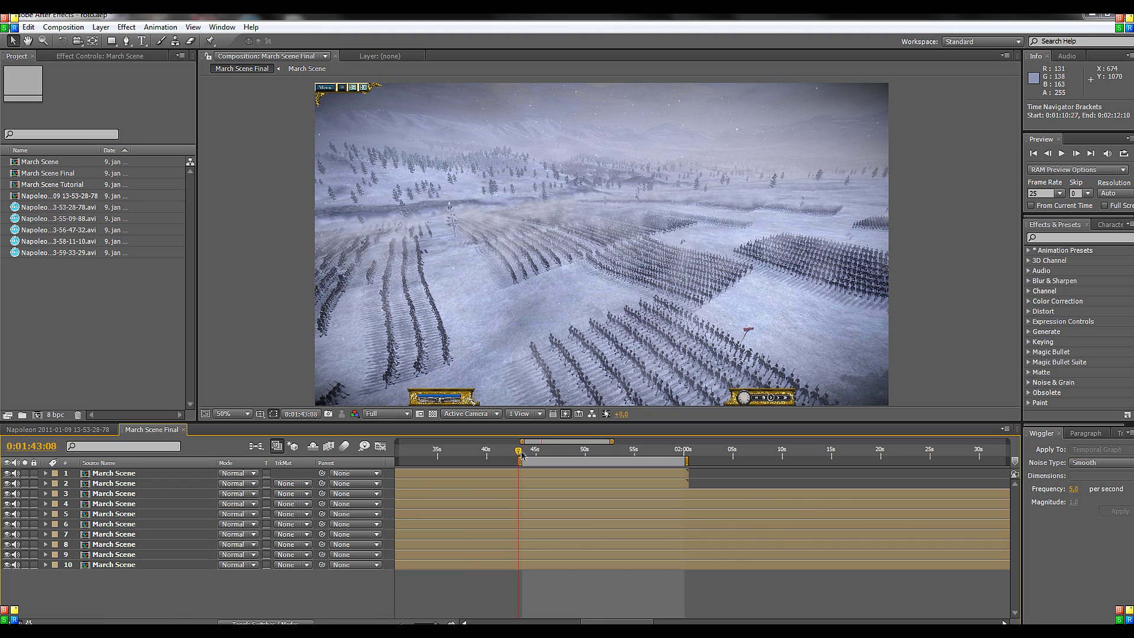
drag(535, 452, 552, 454)
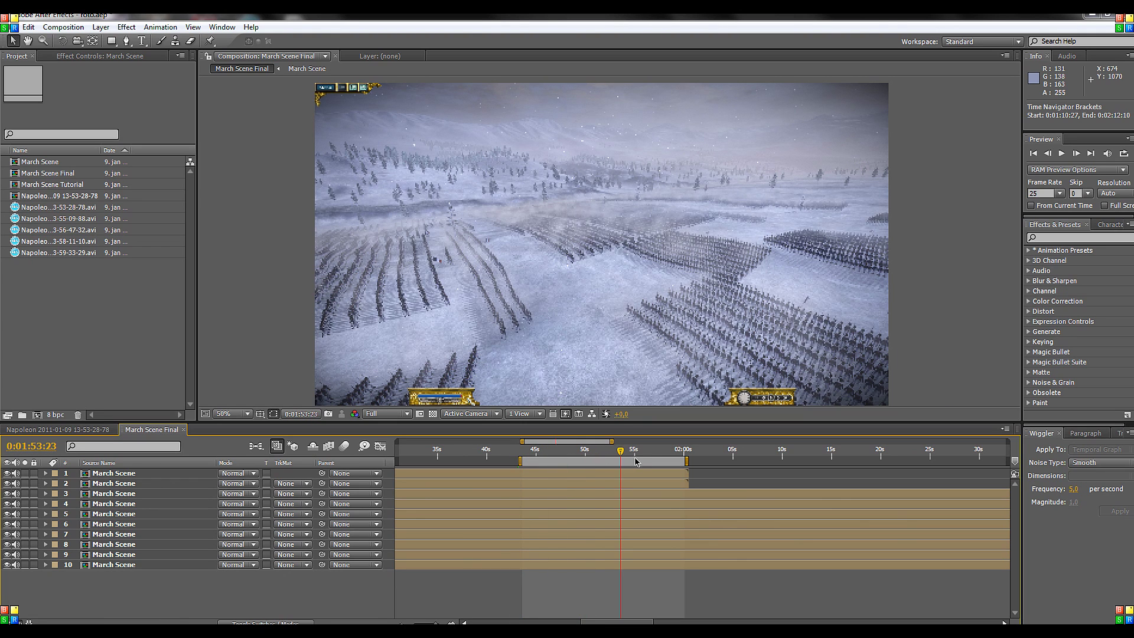
click(550, 455)
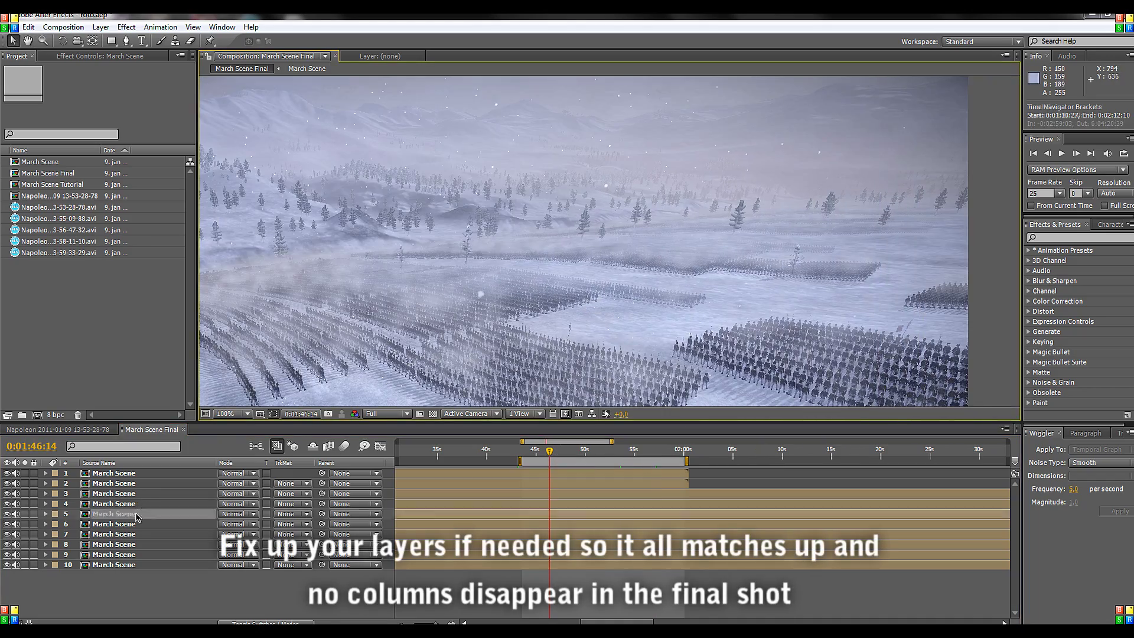
Fit the frame in the viewer, check time 1:55:16, and move the work-area start to about 1:45
click(134, 533)
click(109, 515)
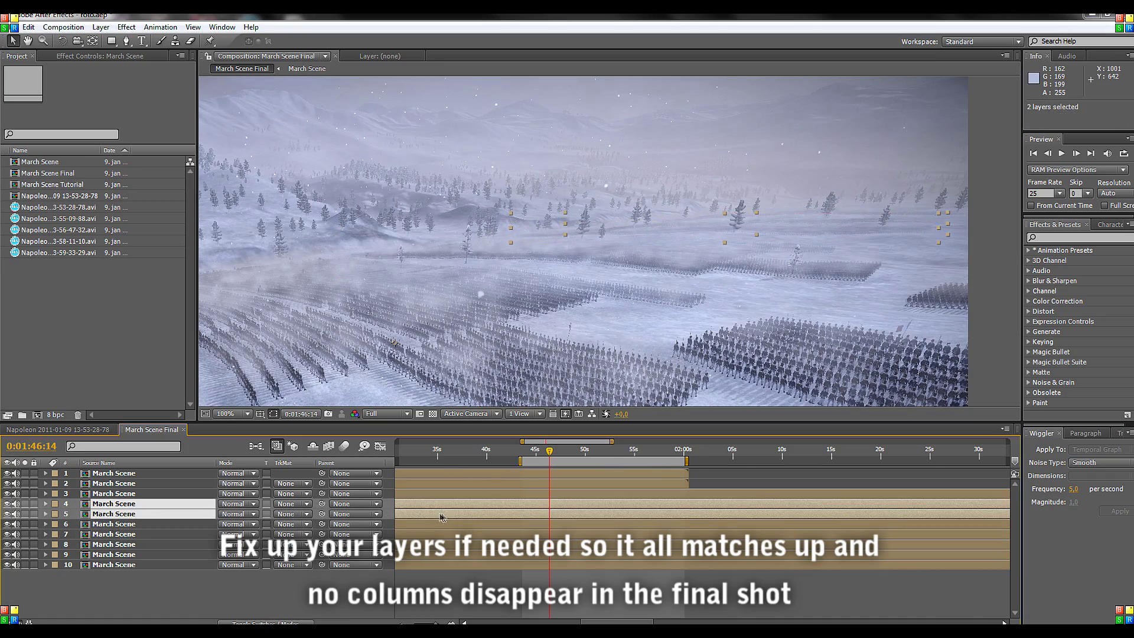
key(F10)
key(comma)
drag(436, 314, 532, 267)
click(638, 450)
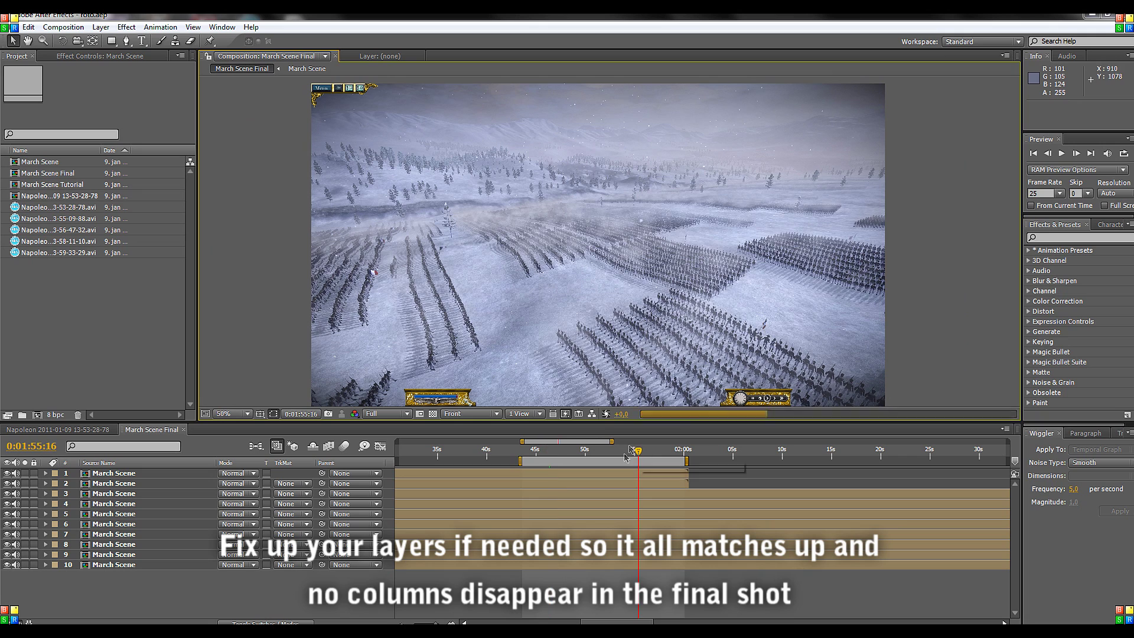
drag(591, 460, 558, 460)
drag(651, 459, 687, 459)
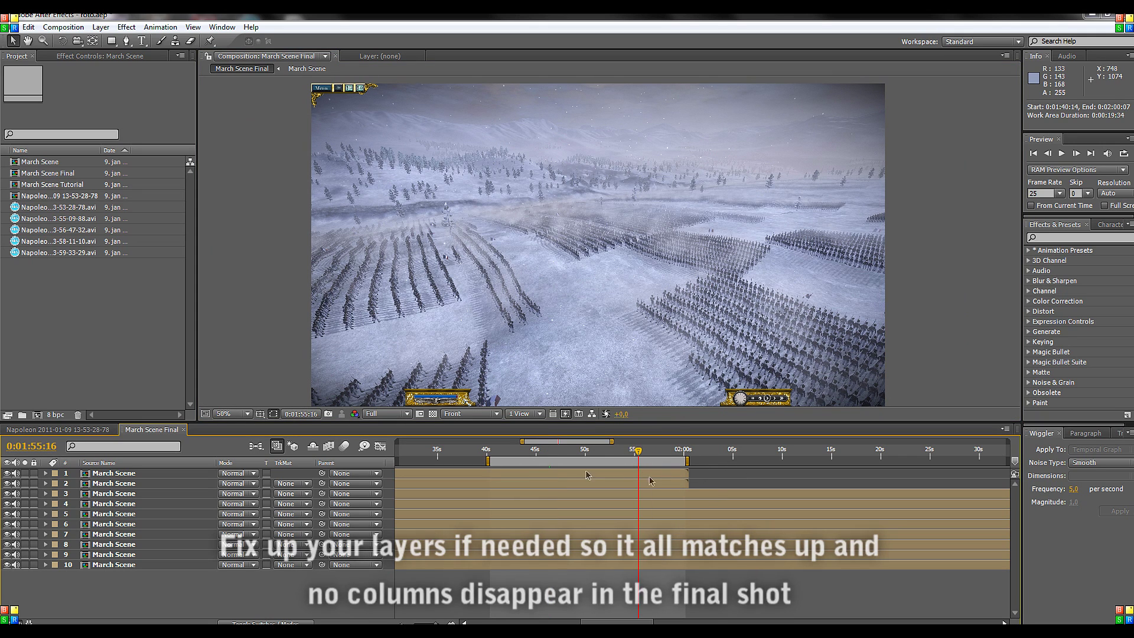
drag(488, 460, 535, 460)
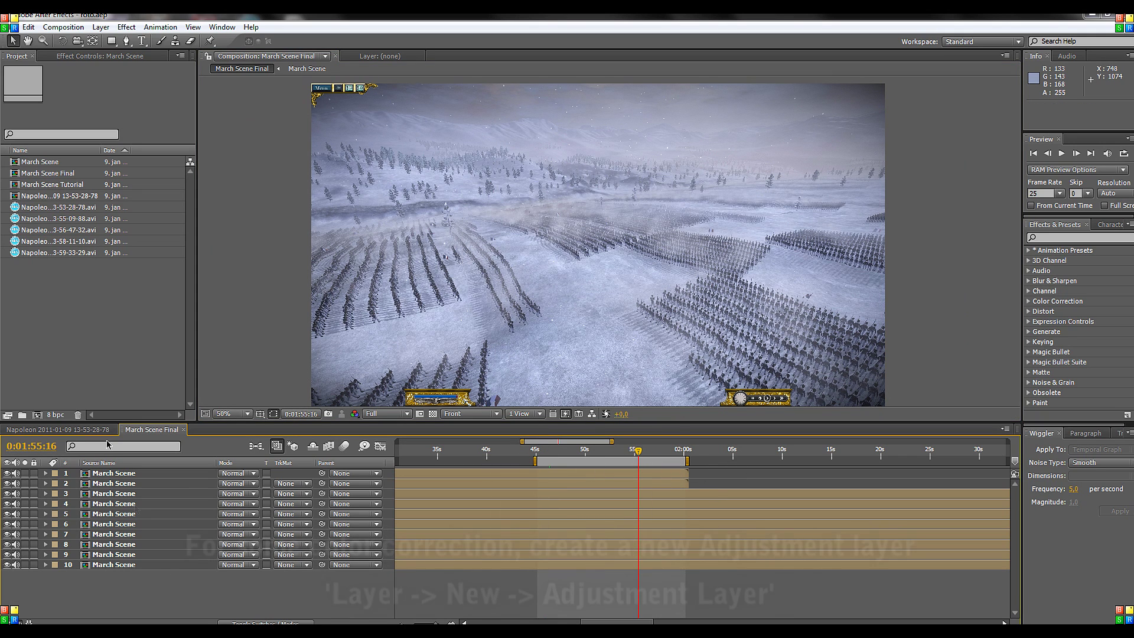
Add a new Adjustment Layer and search Effects & Presets for 'shadow'
click(101, 27)
mouse_move(263, 41)
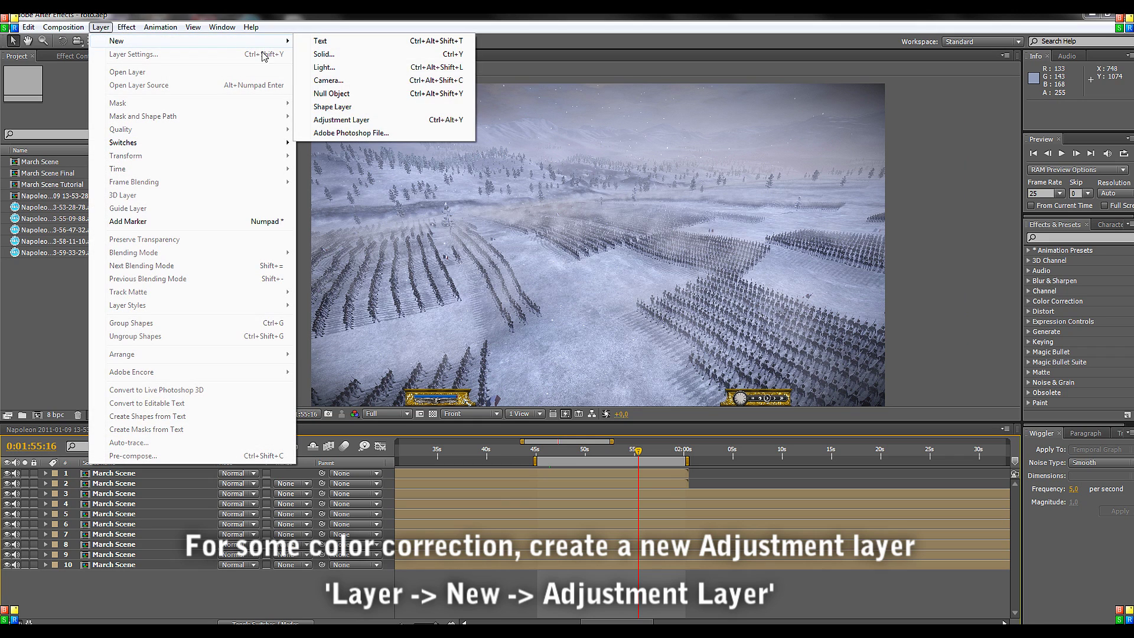
click(328, 119)
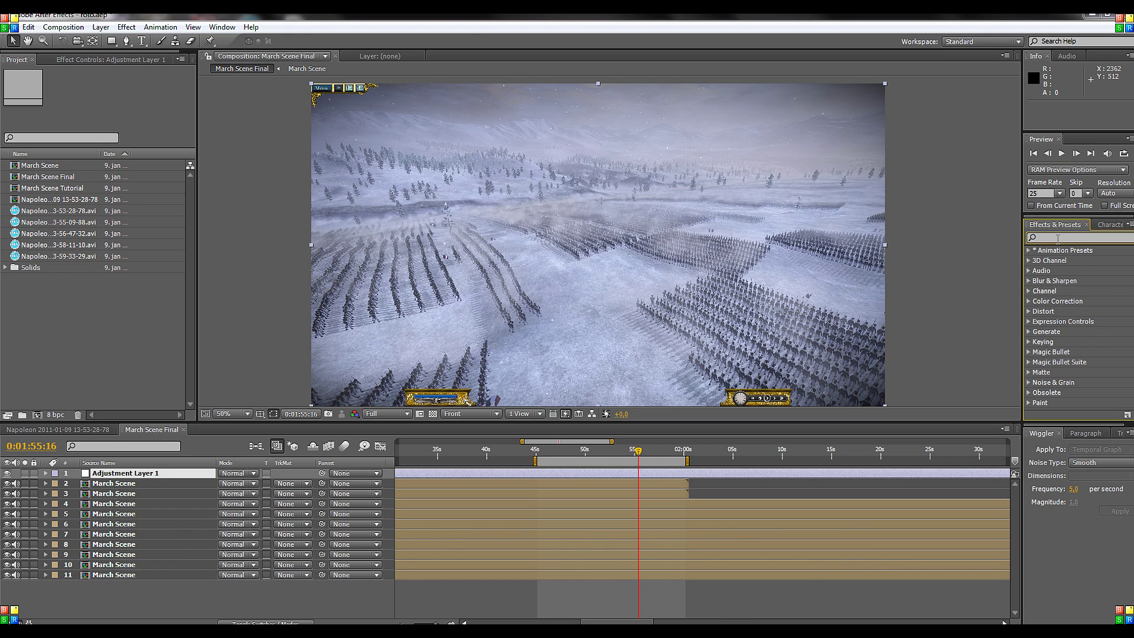
click(1057, 238)
text(shadow/)
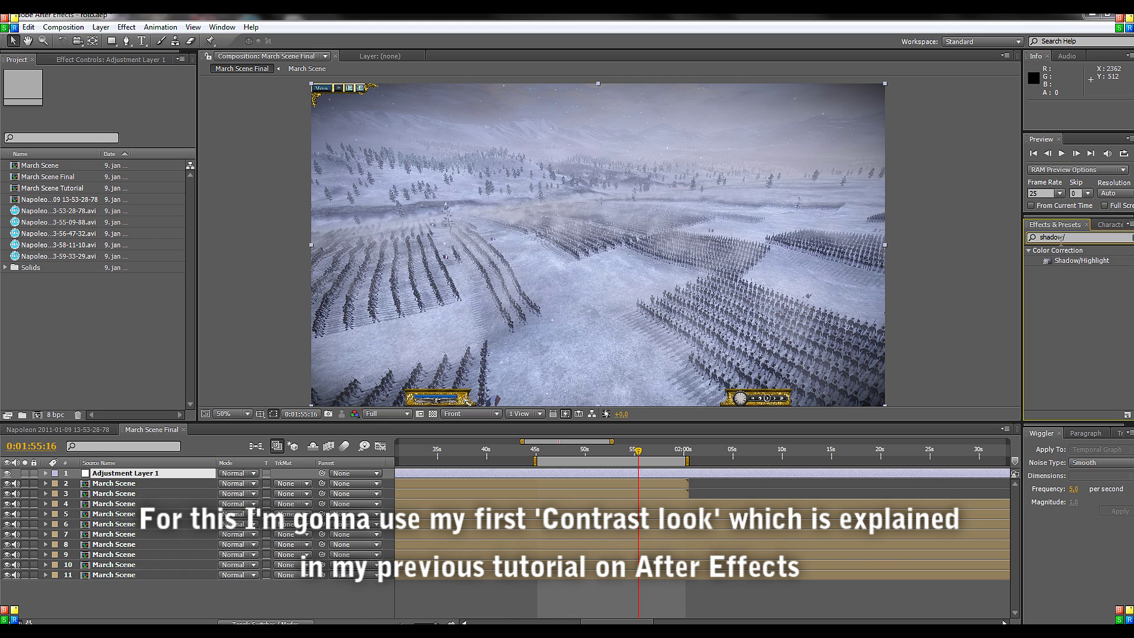
Apply Shadow/Highlight with Shadow Amount 100, then add Tint at 80%
mouse_move(1073, 267)
mouse_down()
mouse_move(1064, 298)
mouse_move(270, 425)
mouse_up()
drag(183, 478, 183, 475)
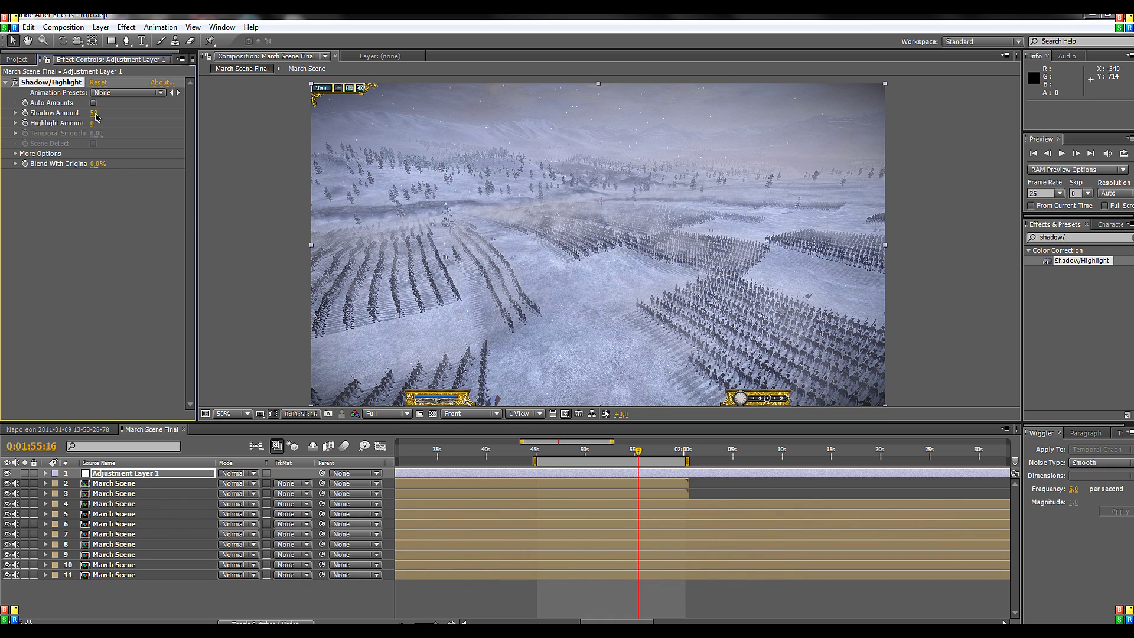
drag(95, 116, 715, 154)
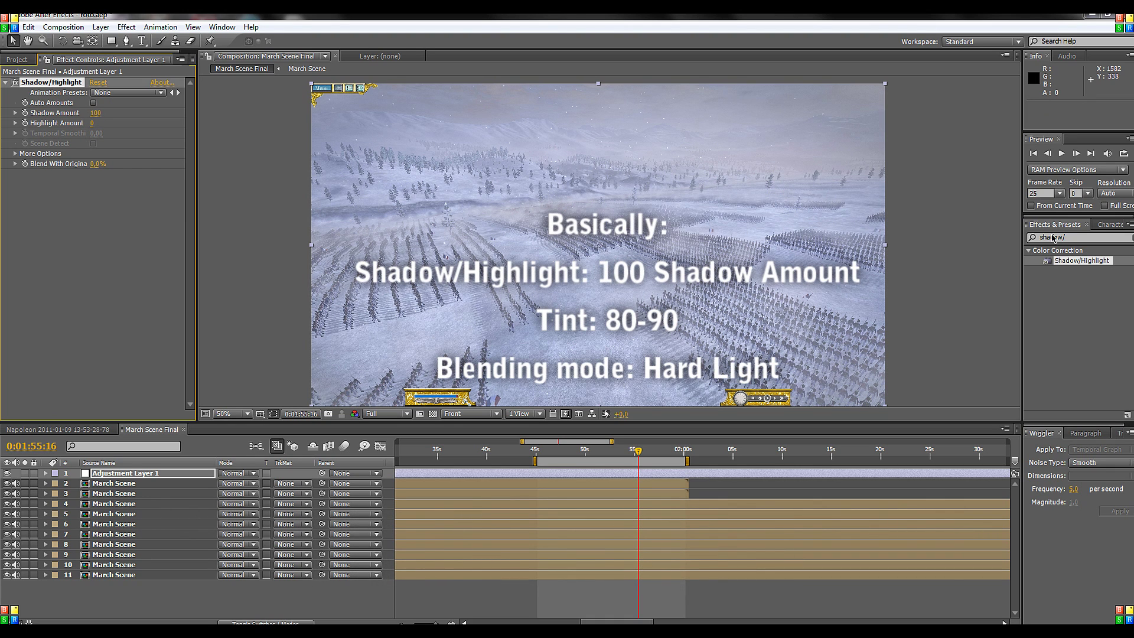
click(1054, 237)
text(tint)
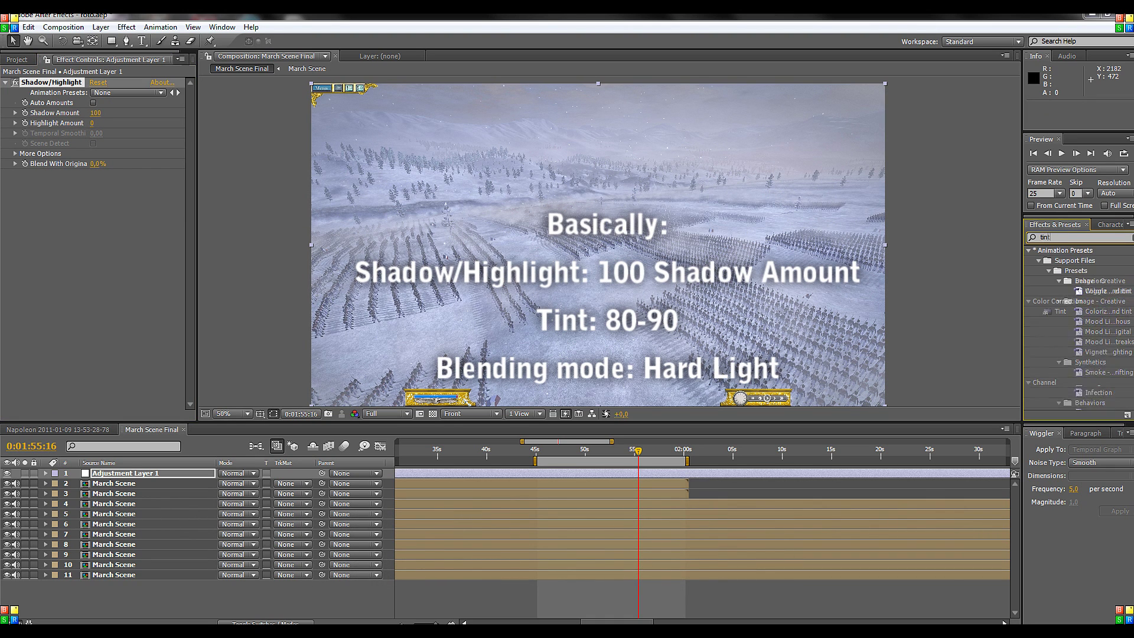
drag(1057, 313, 100, 221)
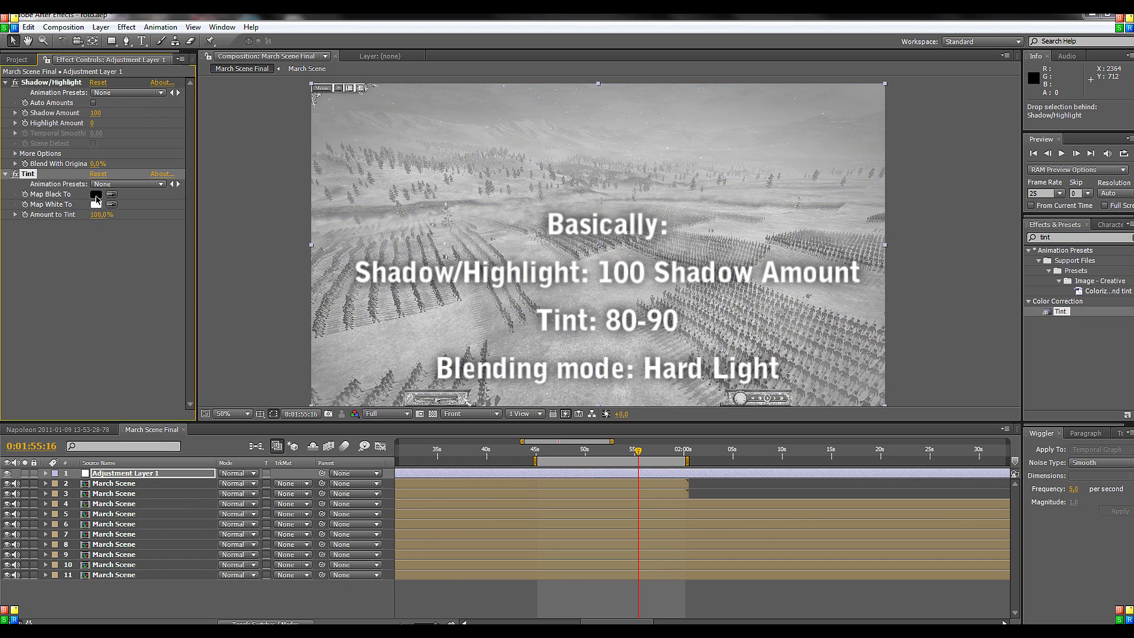
text(80)
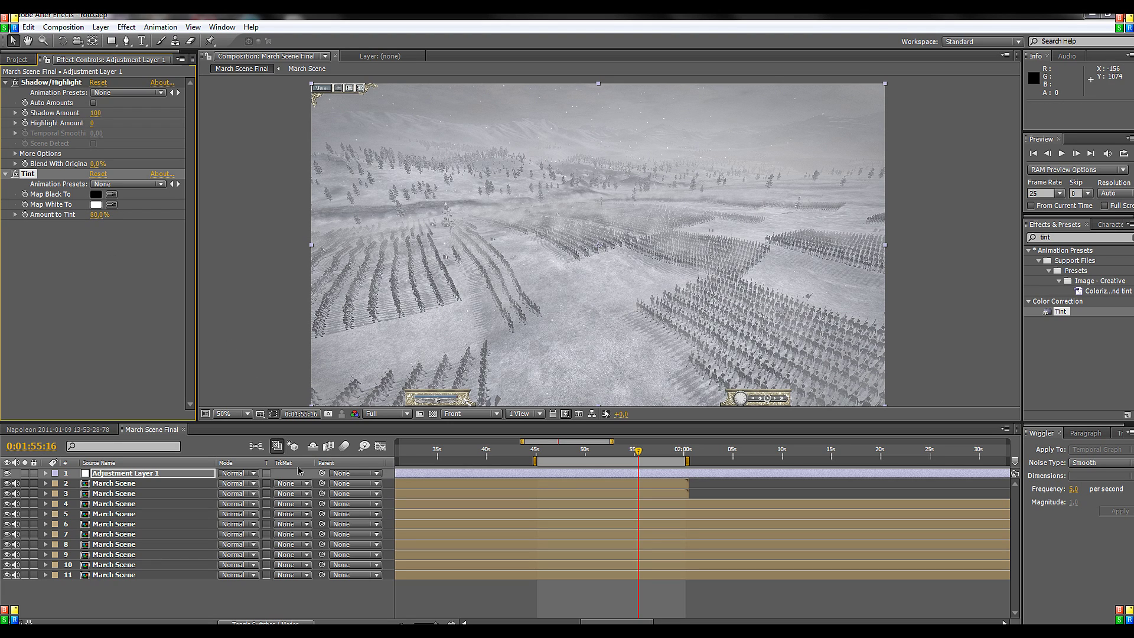
Set the adjustment layer's blend mode to Hard Light and toggle it to compare the grade
click(242, 474)
click(250, 377)
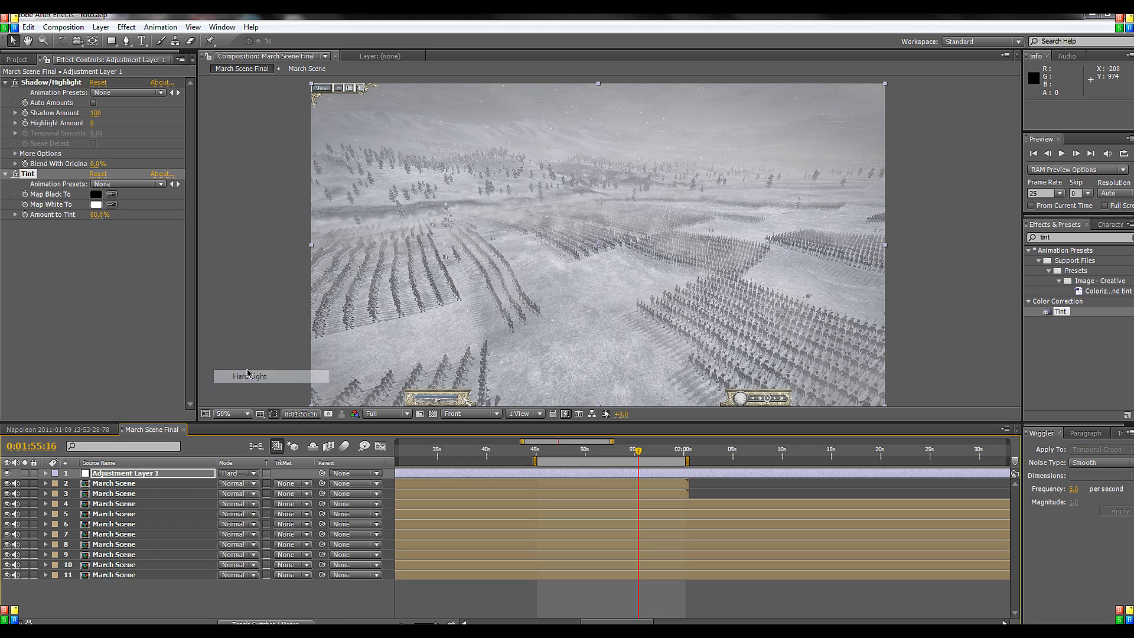
click(106, 326)
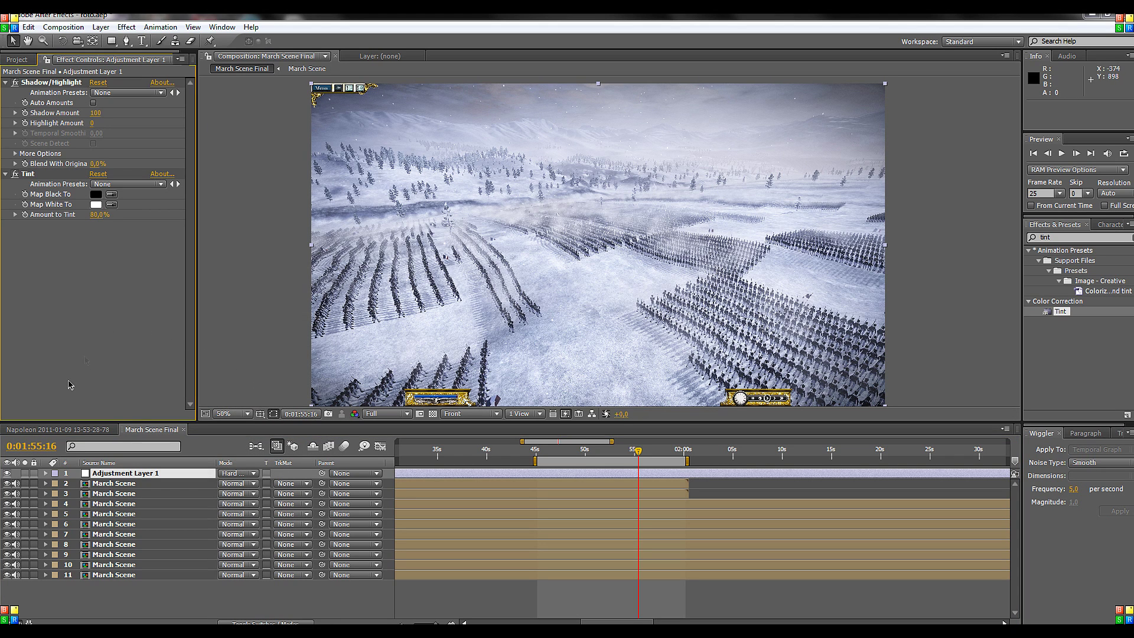
click(8, 474)
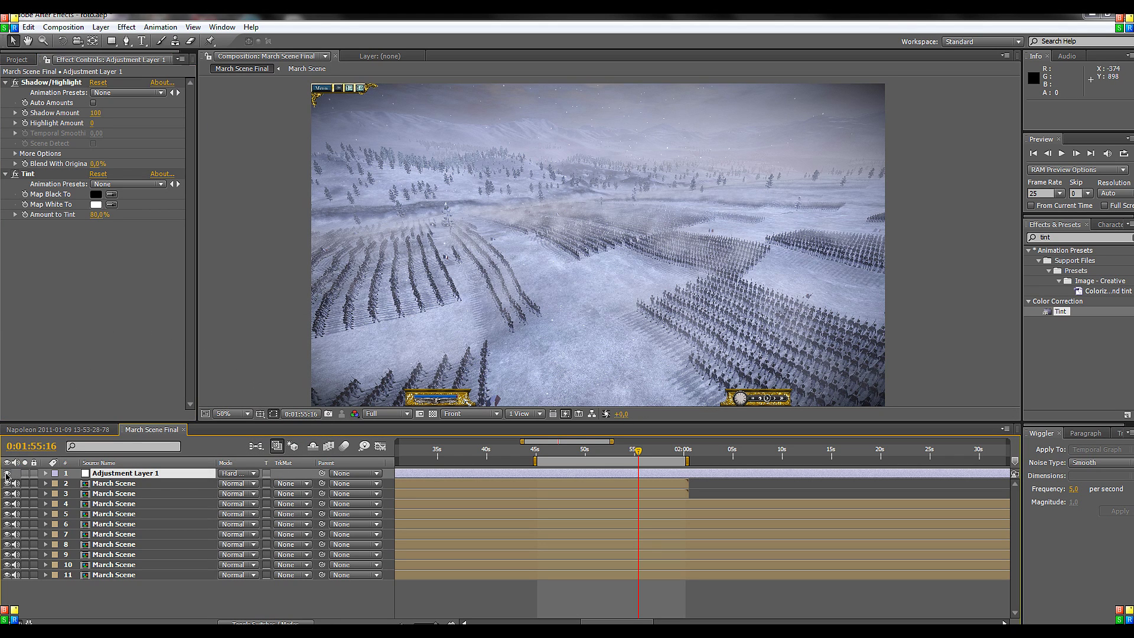
click(7, 474)
click(86, 378)
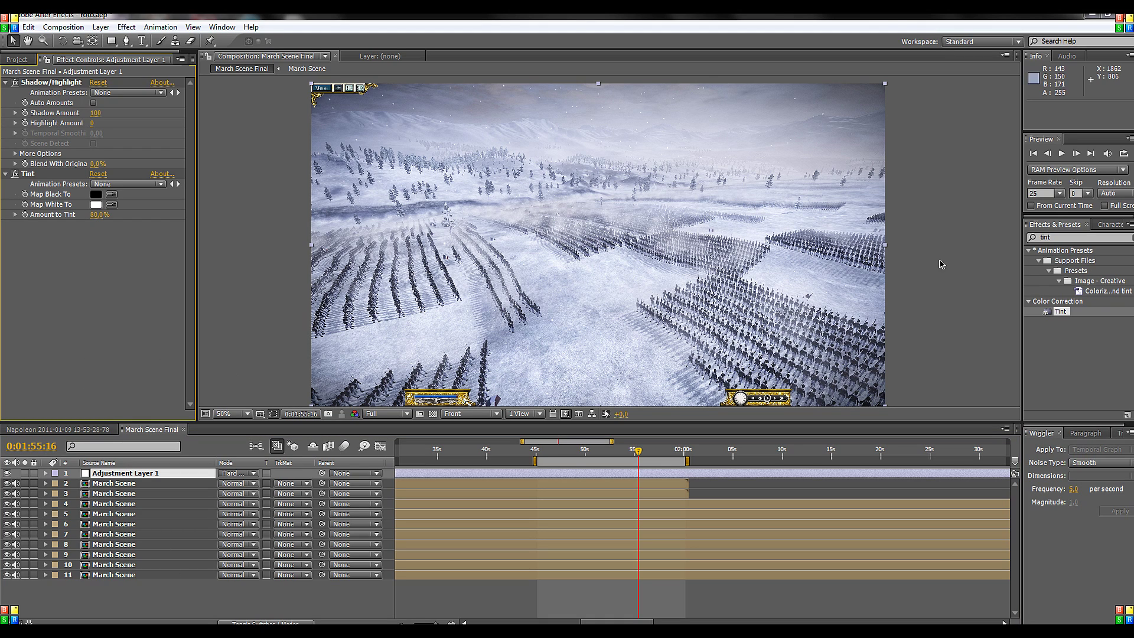
click(1081, 237)
Add Color Balance below Tint and load its 'rome cold' preset
text(bala)
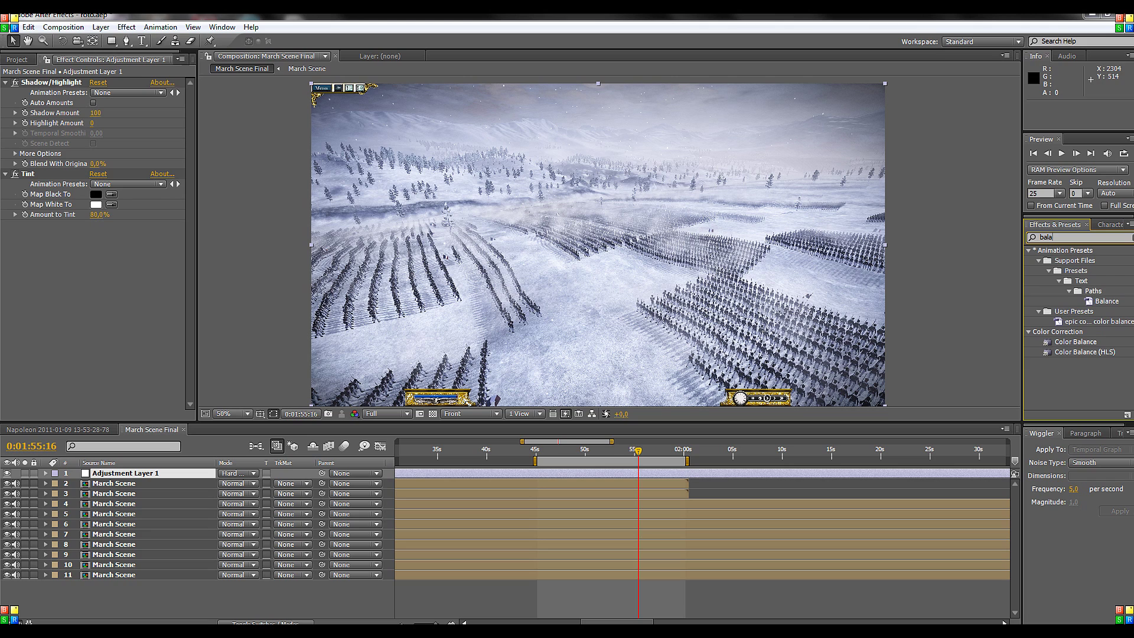
drag(1072, 346, 111, 244)
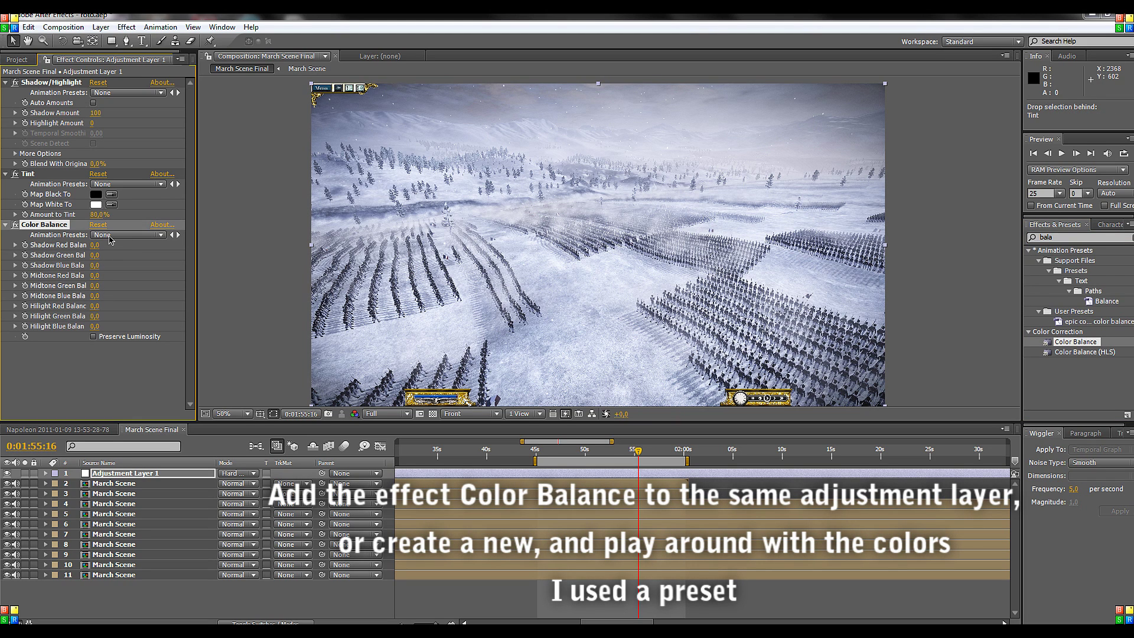
click(110, 235)
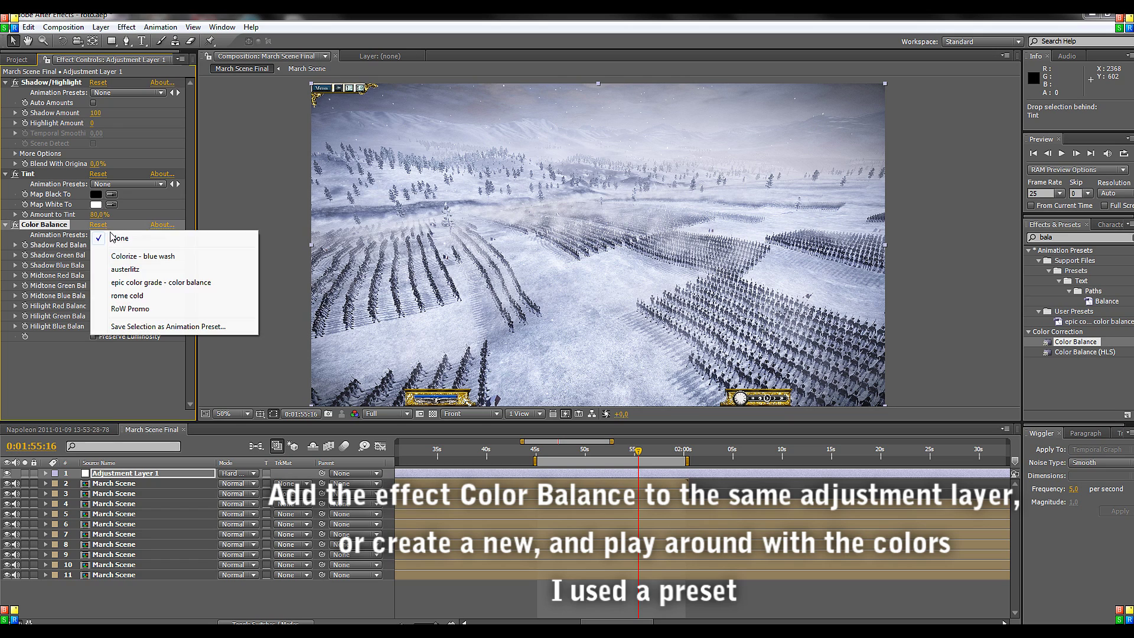
click(129, 298)
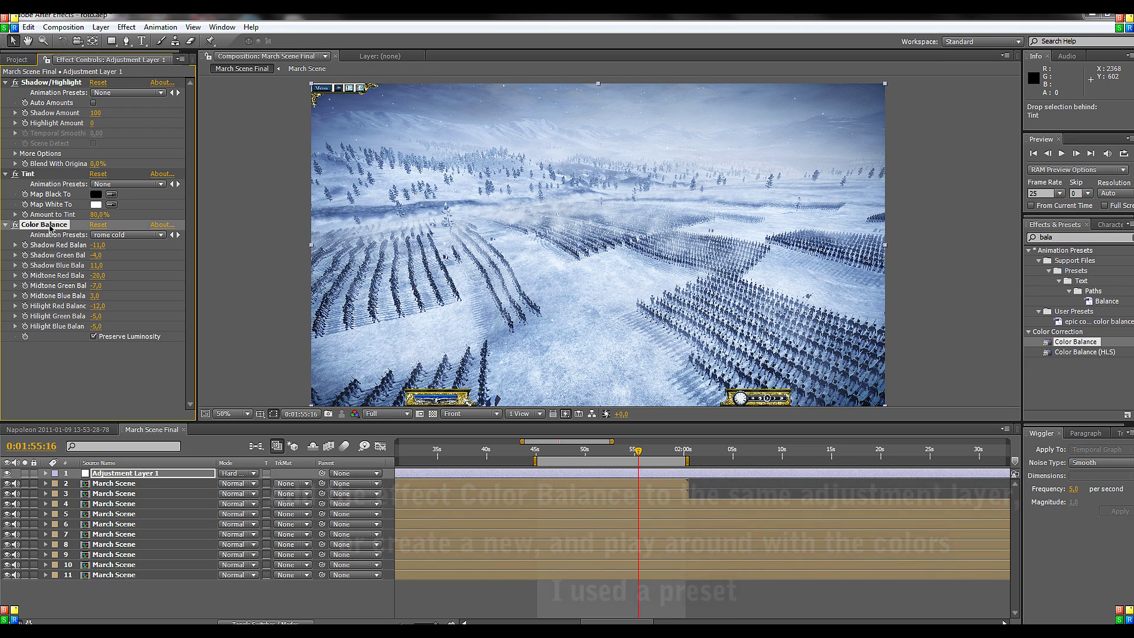
click(103, 351)
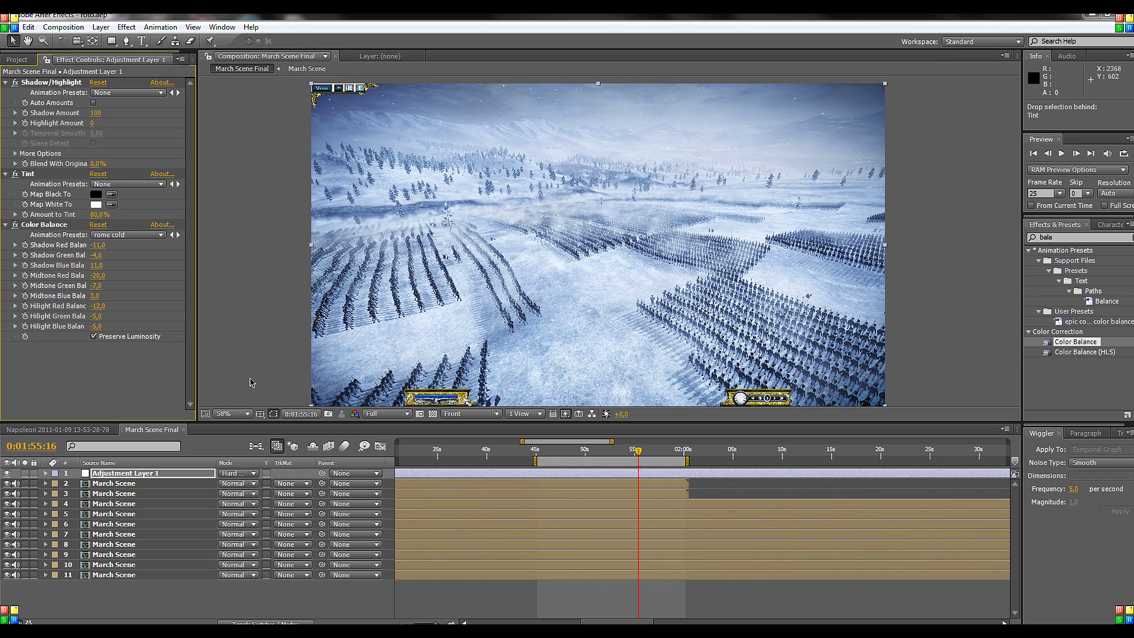